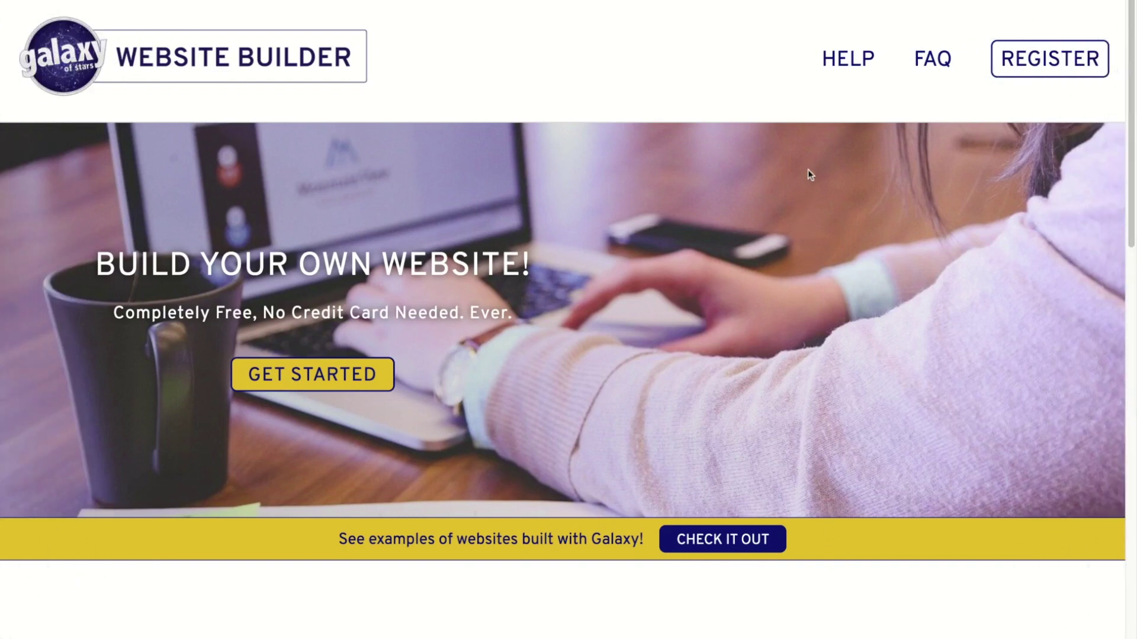
# Start a new site build from the Galaxy Sites home page to show the Getting Started introduction.
pyautogui.click(843, 64)
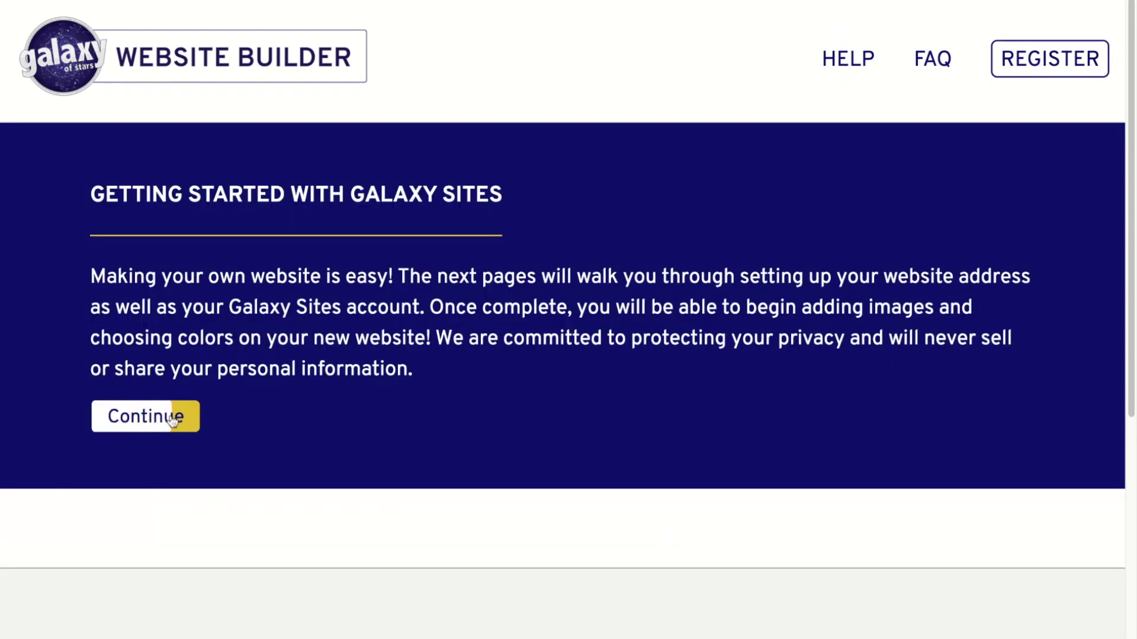
# Move past the introduction, browse the example sites, and select the One Page Website template.
pyautogui.click(148, 418)
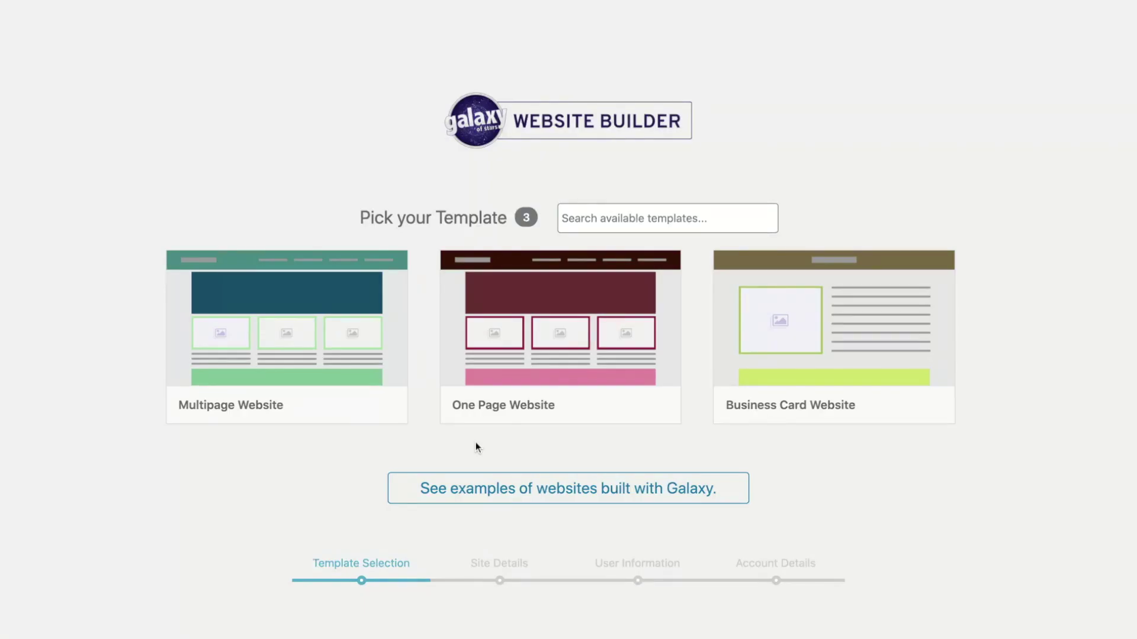
pyautogui.moveTo(797, 415)
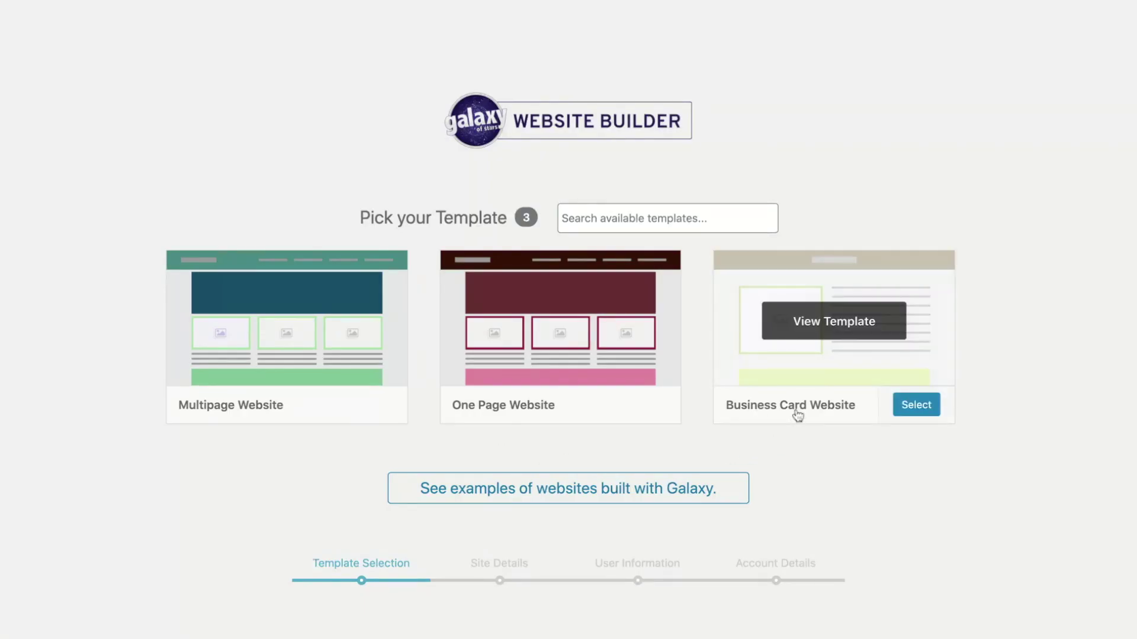
pyautogui.moveTo(586, 409)
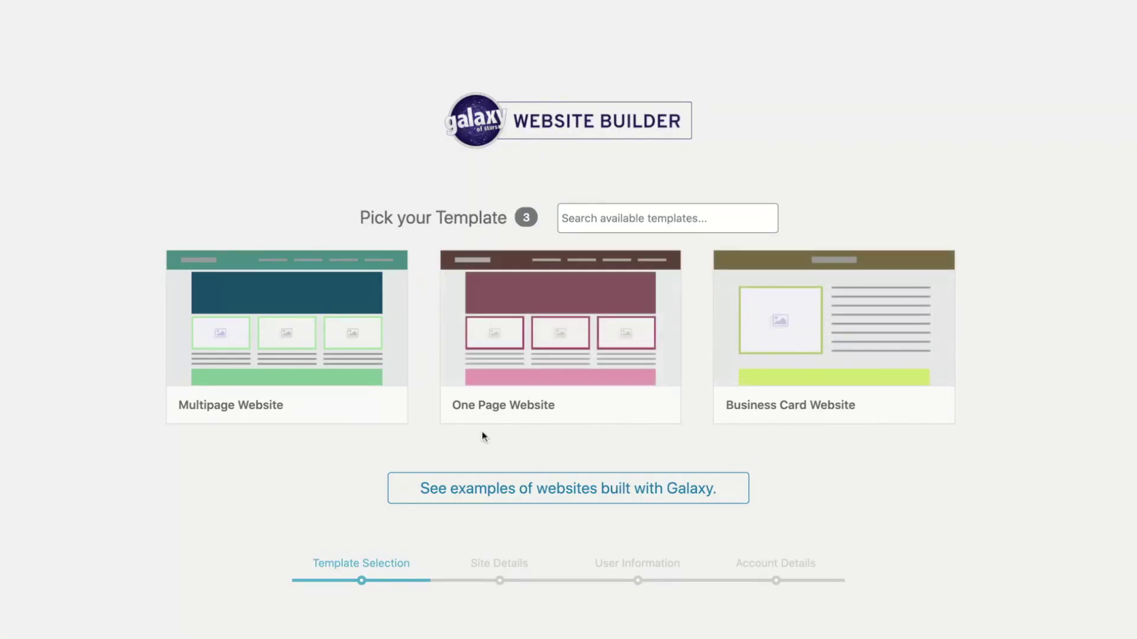
pyautogui.moveTo(287, 413)
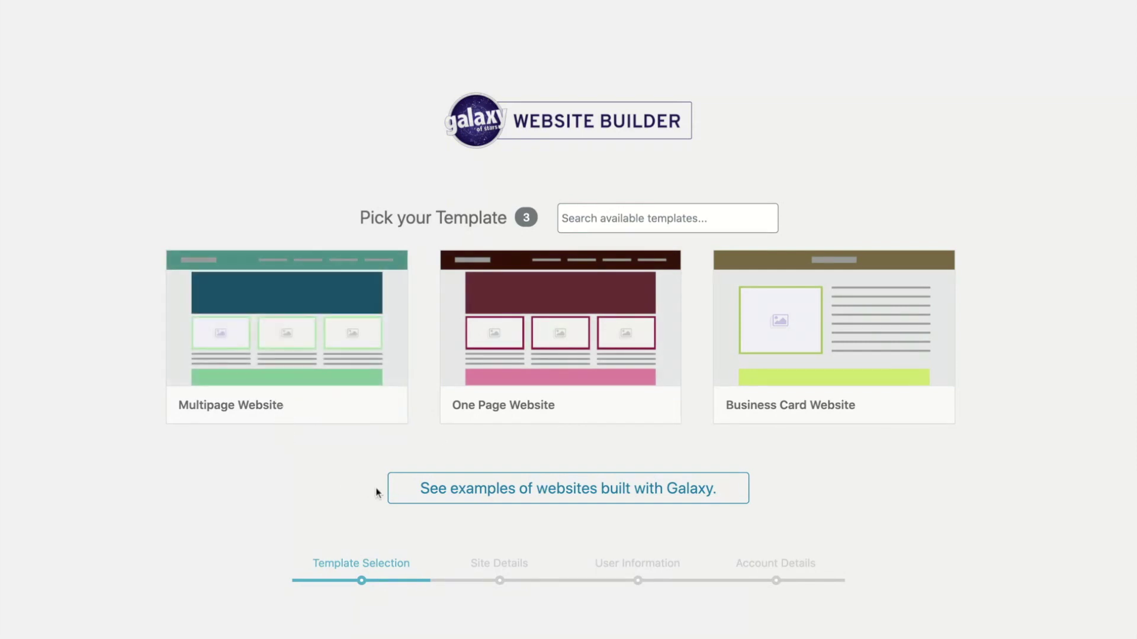
pyautogui.click(577, 490)
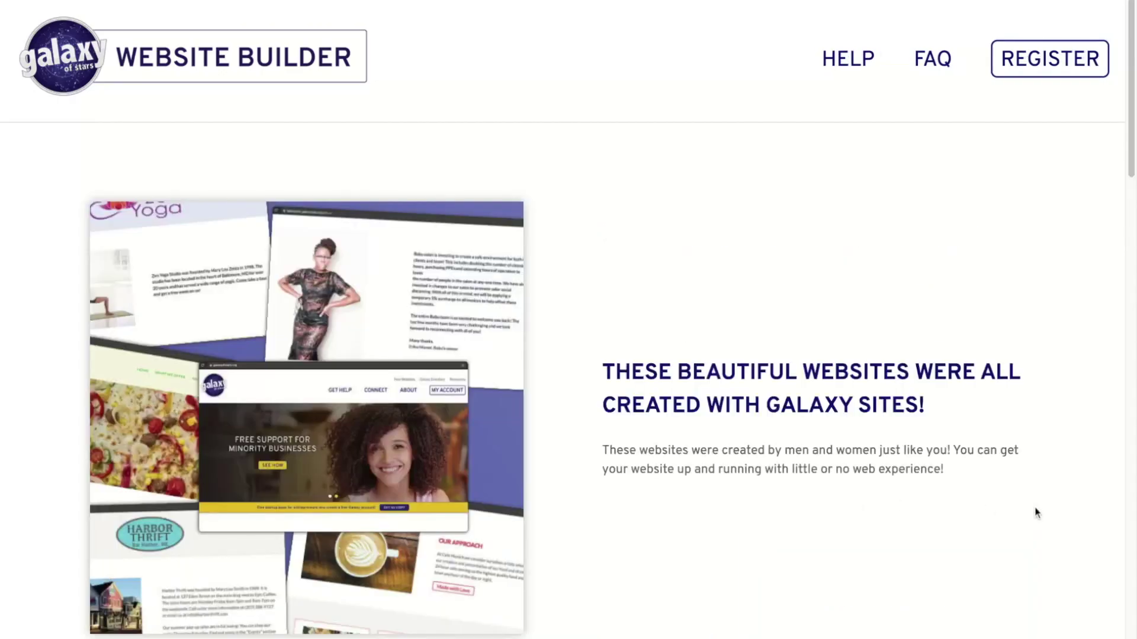
pyautogui.scroll(-10, 1074, 510)
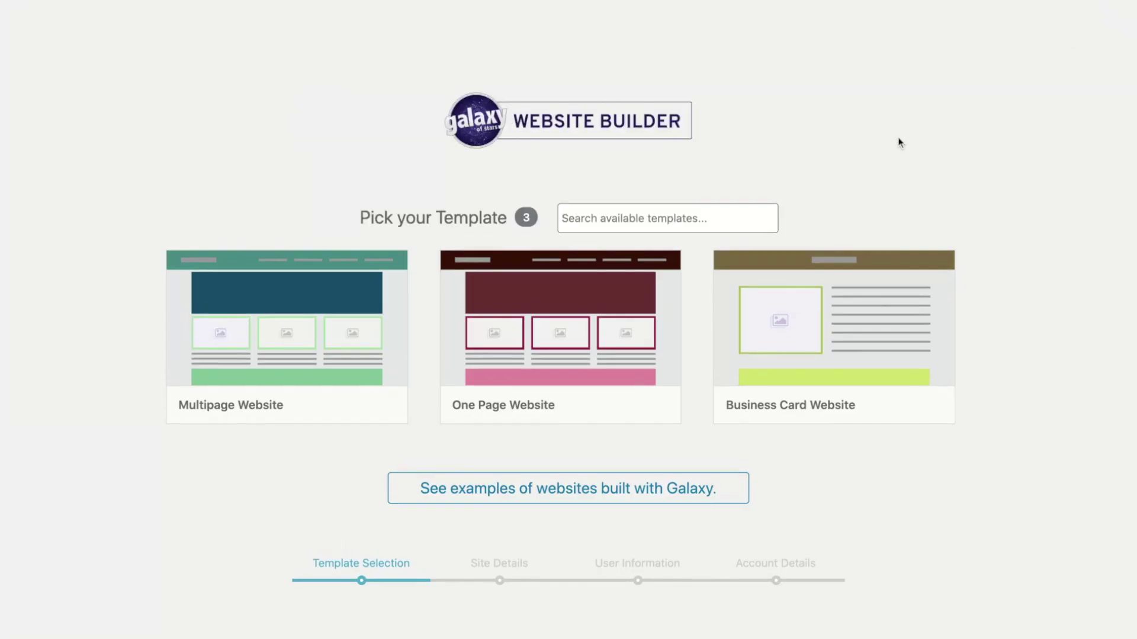
pyautogui.click(640, 404)
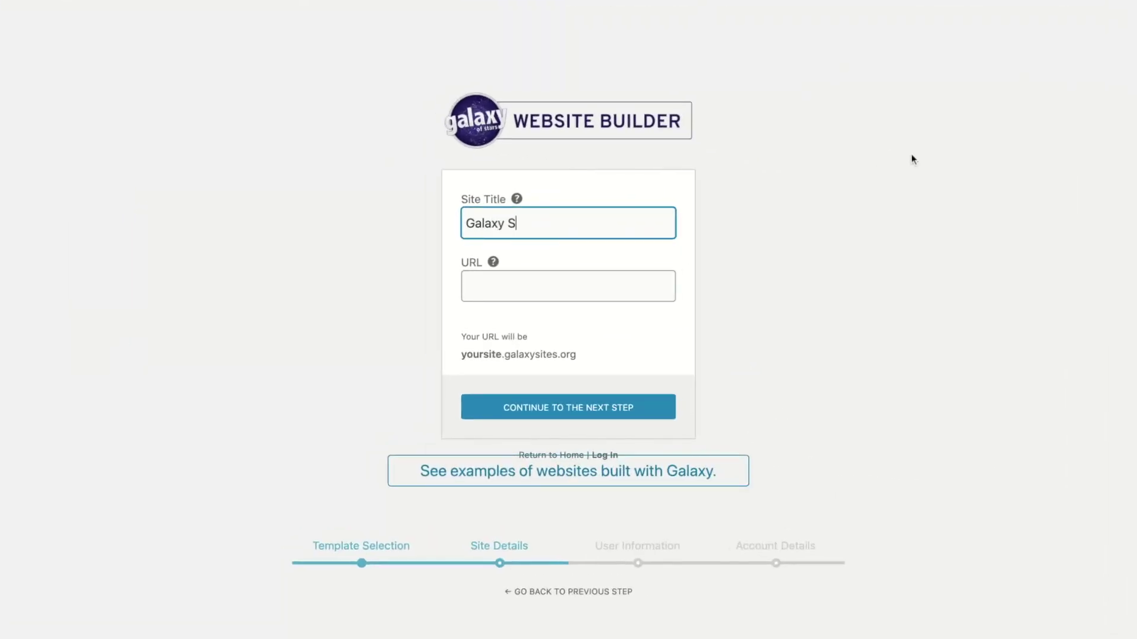
# Title the site 'Galaxy Sites Tutorial' with URL galaxysiteslearn.galaxysites.org and proceed.
pyautogui.write('l')
pyautogui.press('Tab')
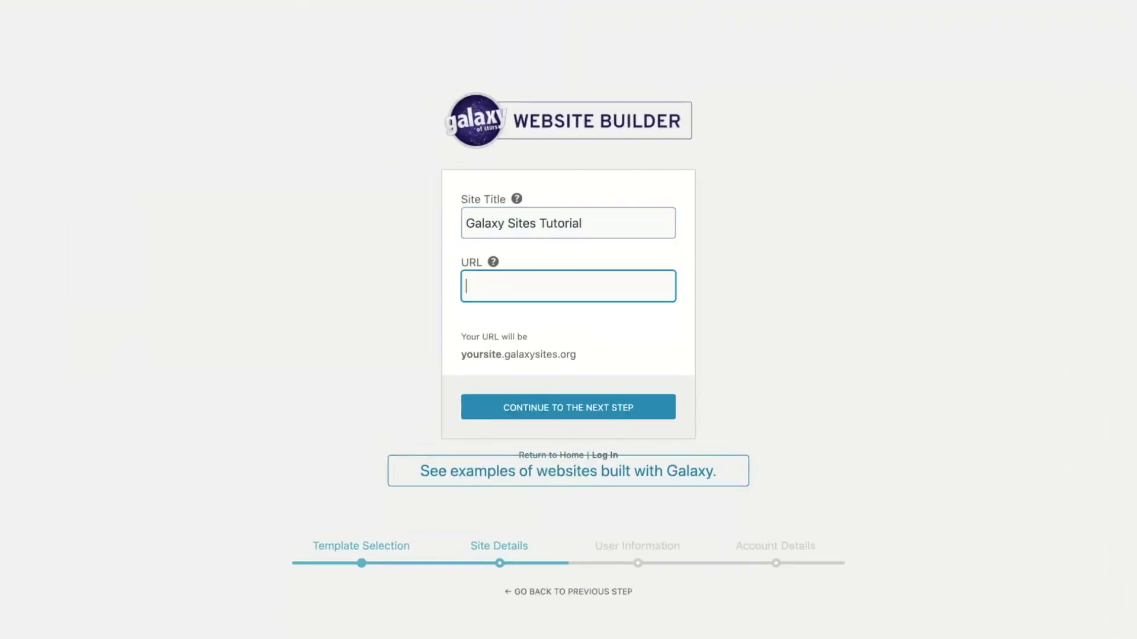
pyautogui.write('galax')
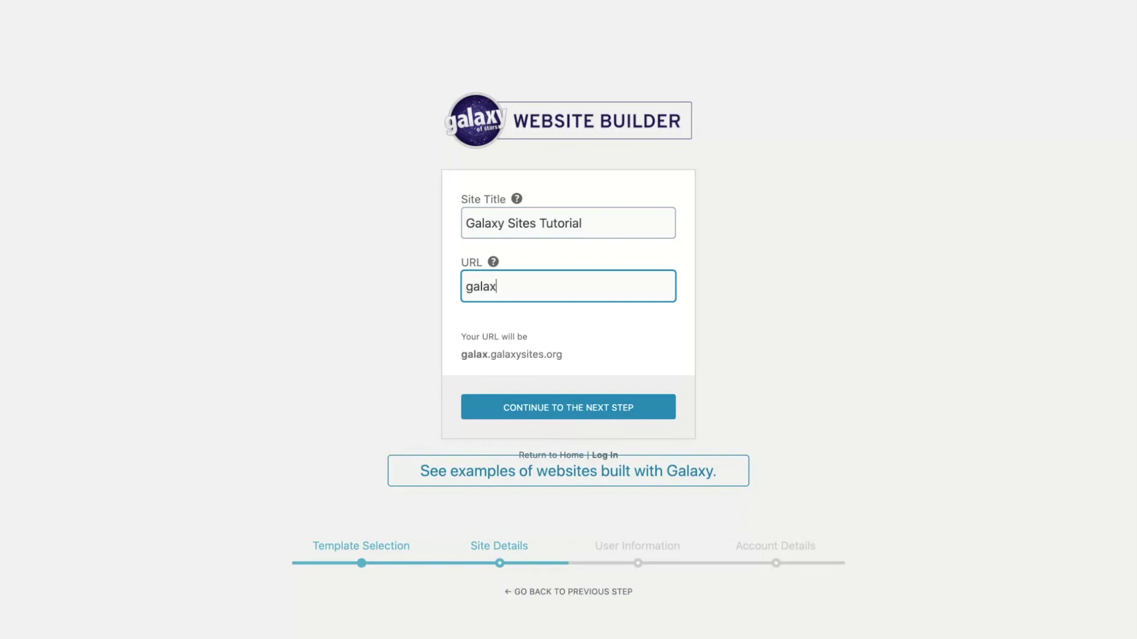
pyautogui.write('ysiteslearn')
pyautogui.press('Tab')
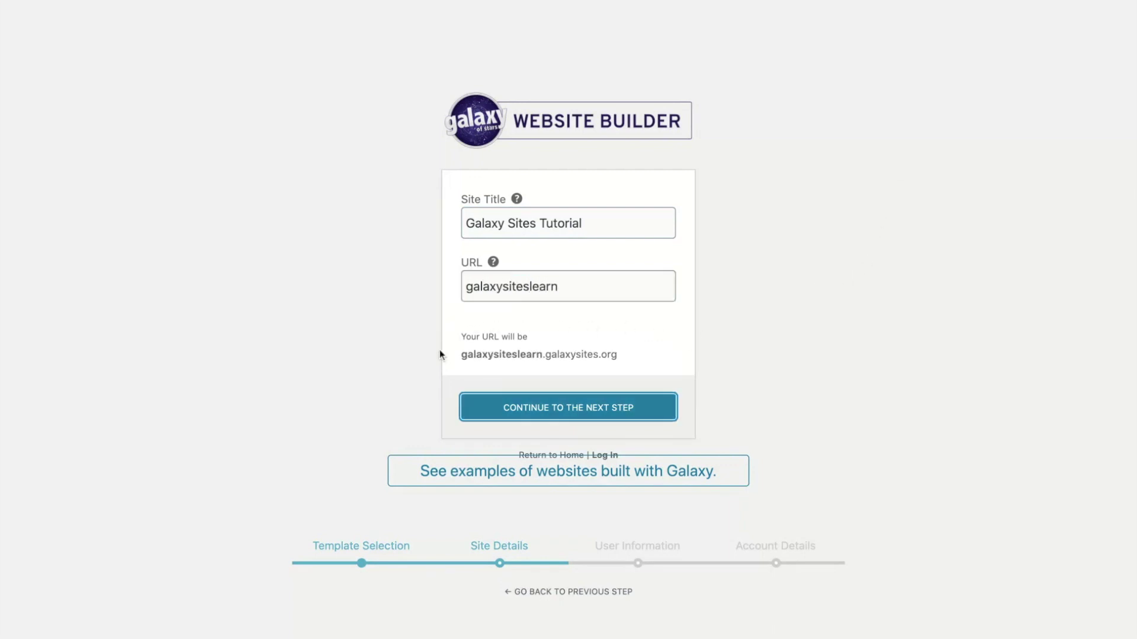
pyautogui.click(440, 372)
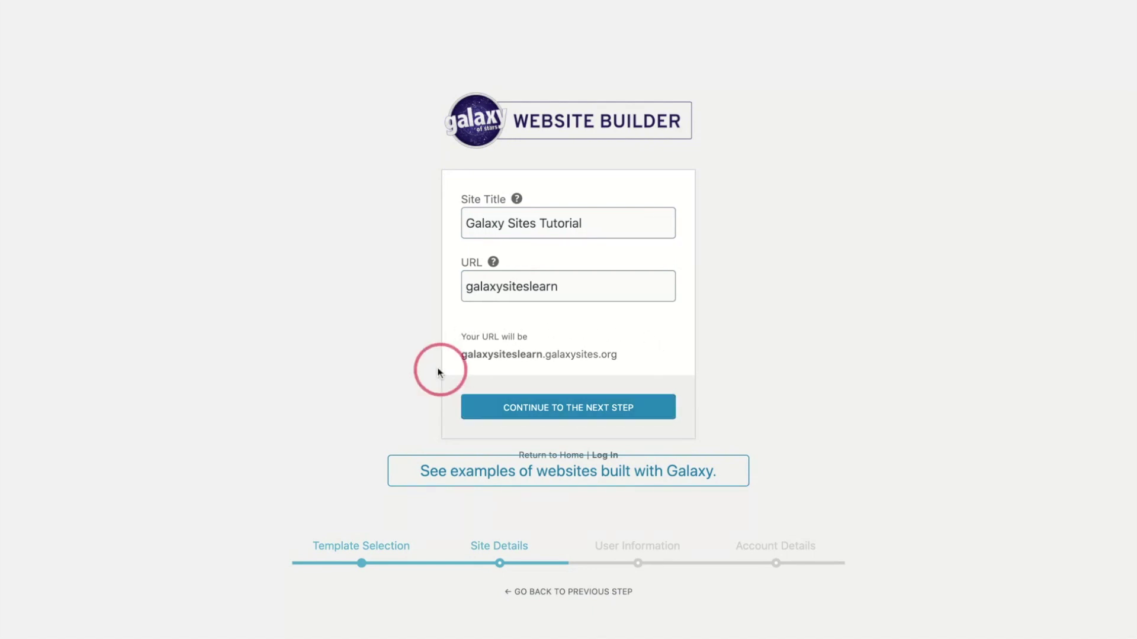
pyautogui.click(564, 414)
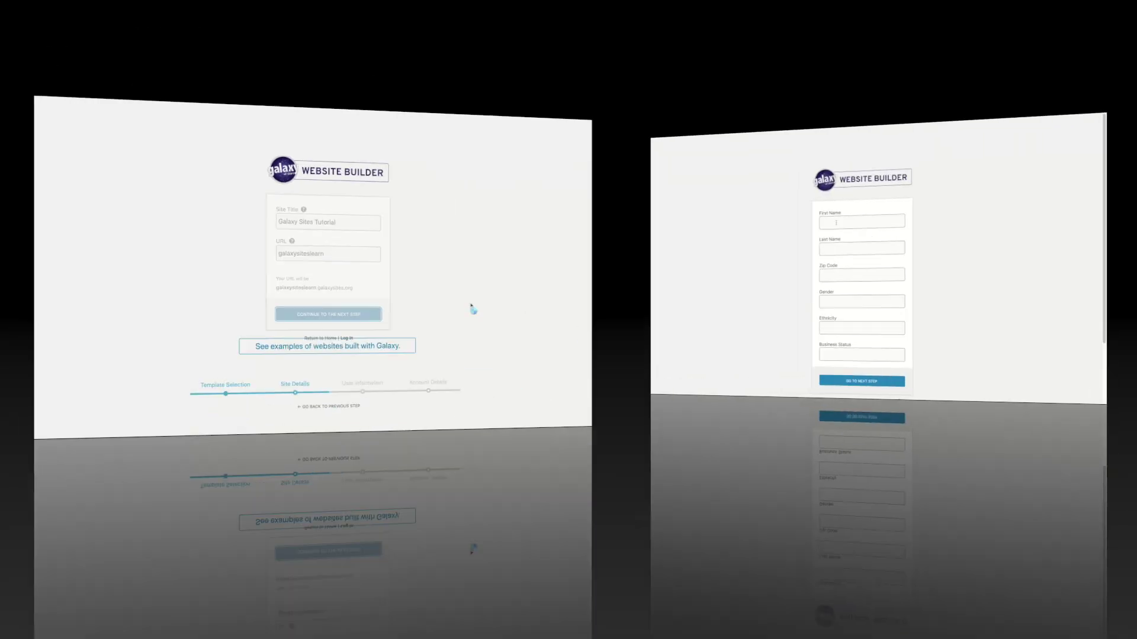
# Fill in name, zip code, gender, ethnicity and 'I am thinking of starting a business' status.
pyautogui.write('Dana')
pyautogui.press('Tab')
pyautogui.write('C')
pyautogui.press('Tab')
pyautogui.write('78746')
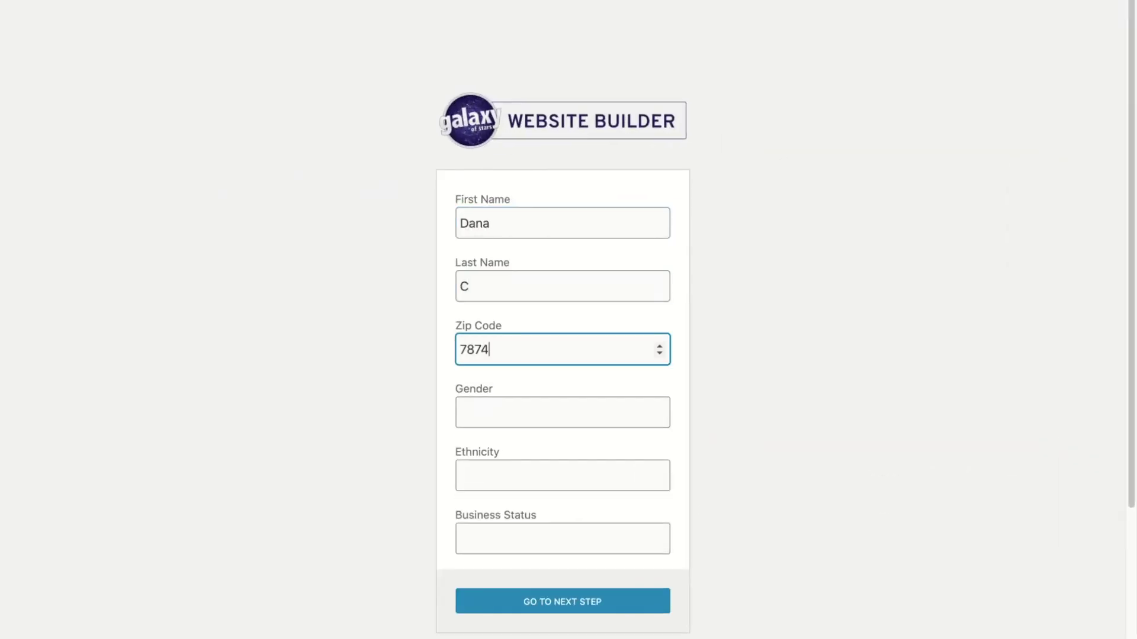
pyautogui.press('Tab')
pyautogui.write('Female')
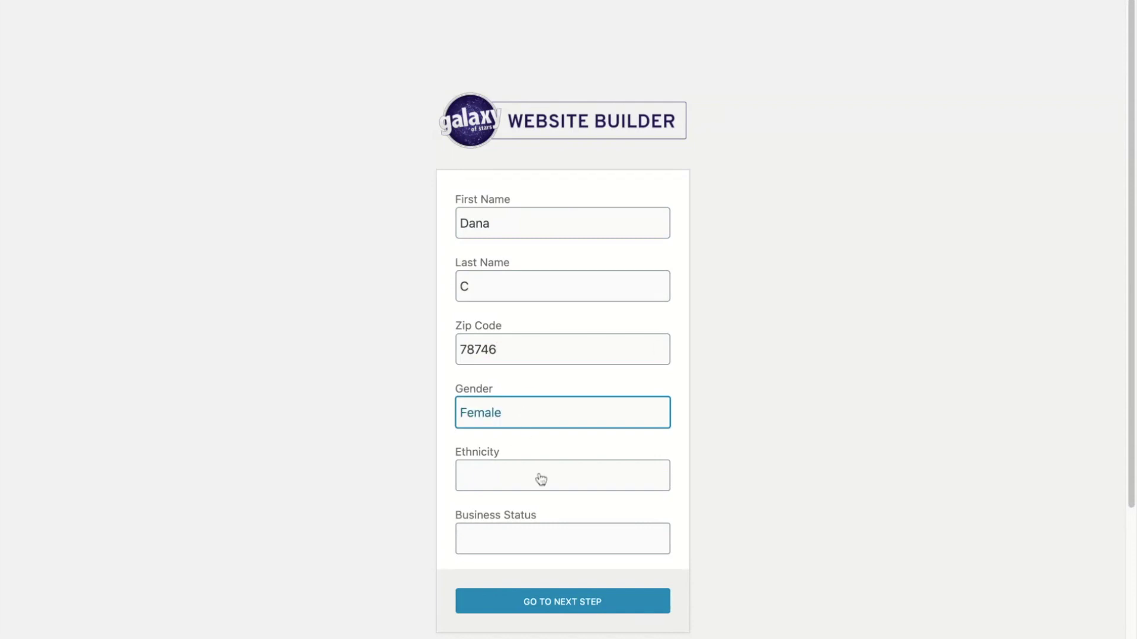
pyautogui.press('Tab')
pyautogui.write('Caucasian or White')
pyautogui.press('Tab')
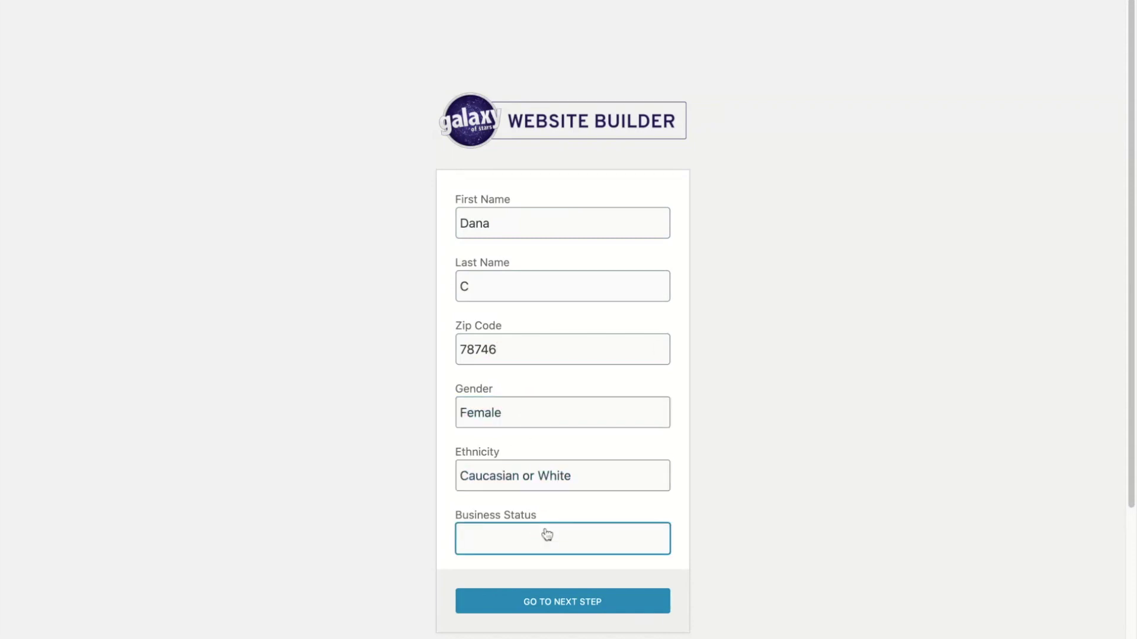
pyautogui.write('I am thinking of starting a business')
pyautogui.click(559, 601)
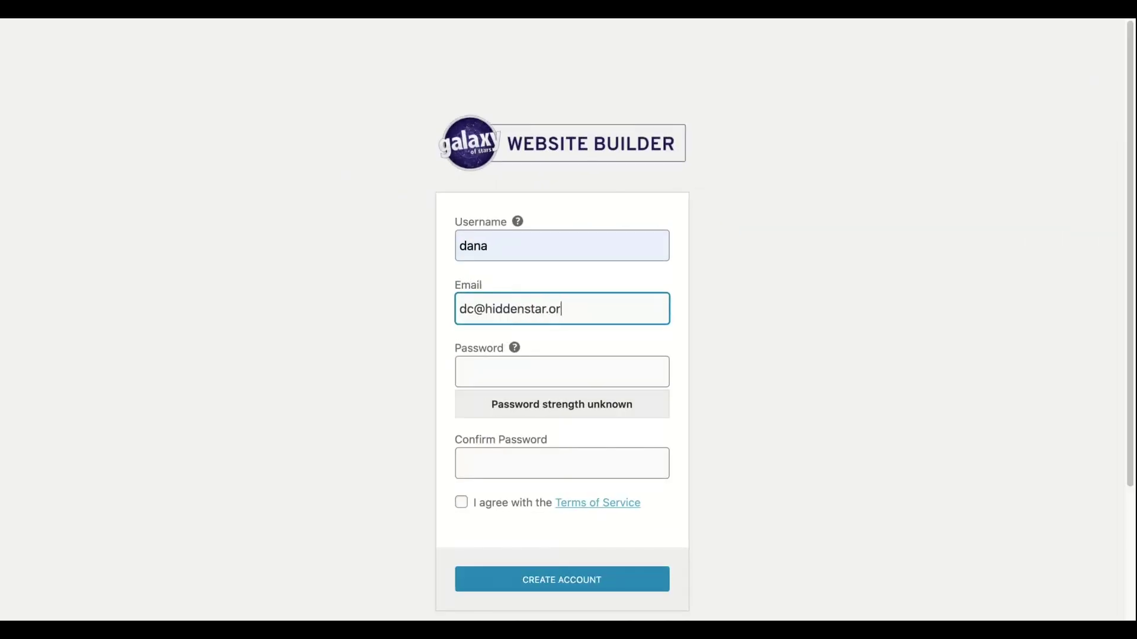
# Enter a username and password, confirm the password, accept the Terms of Service, and create the account.
pyautogui.write('g')
pyautogui.press('Tab')
pyautogui.write('••••••••••••')
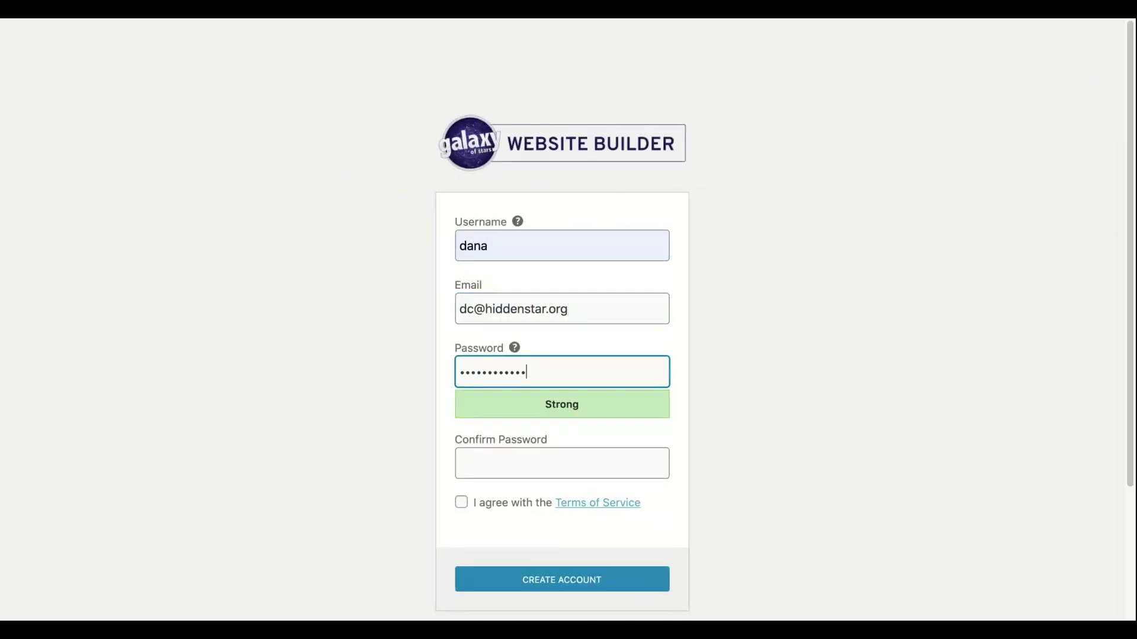
pyautogui.click(546, 456)
pyautogui.write('•••••••••••')
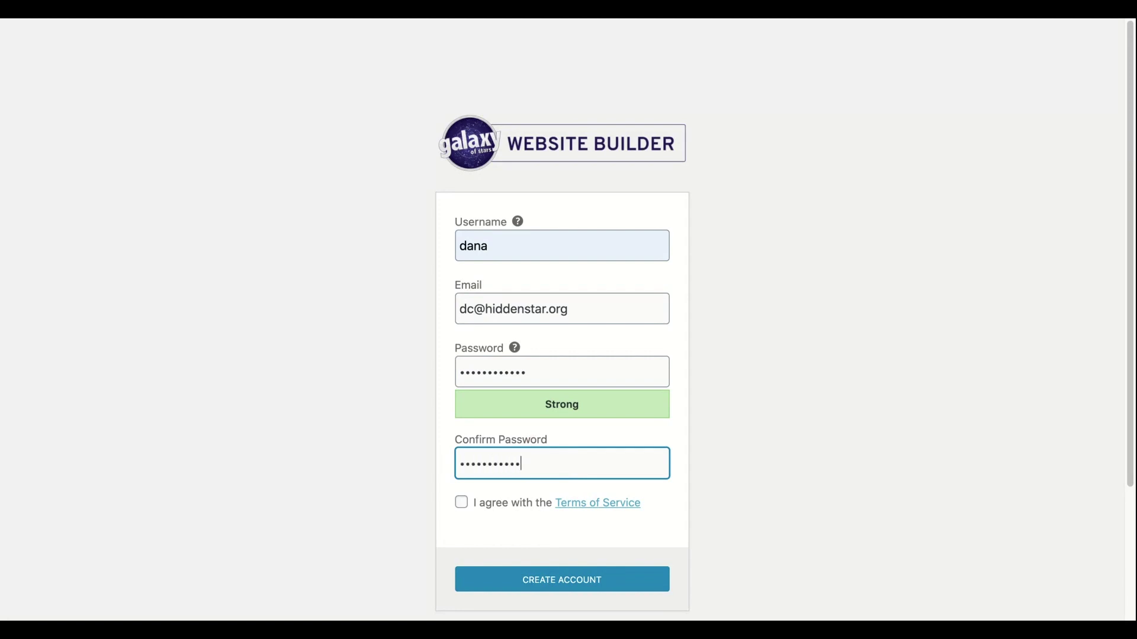
pyautogui.write('•••••')
pyautogui.click(461, 502)
pyautogui.click(533, 578)
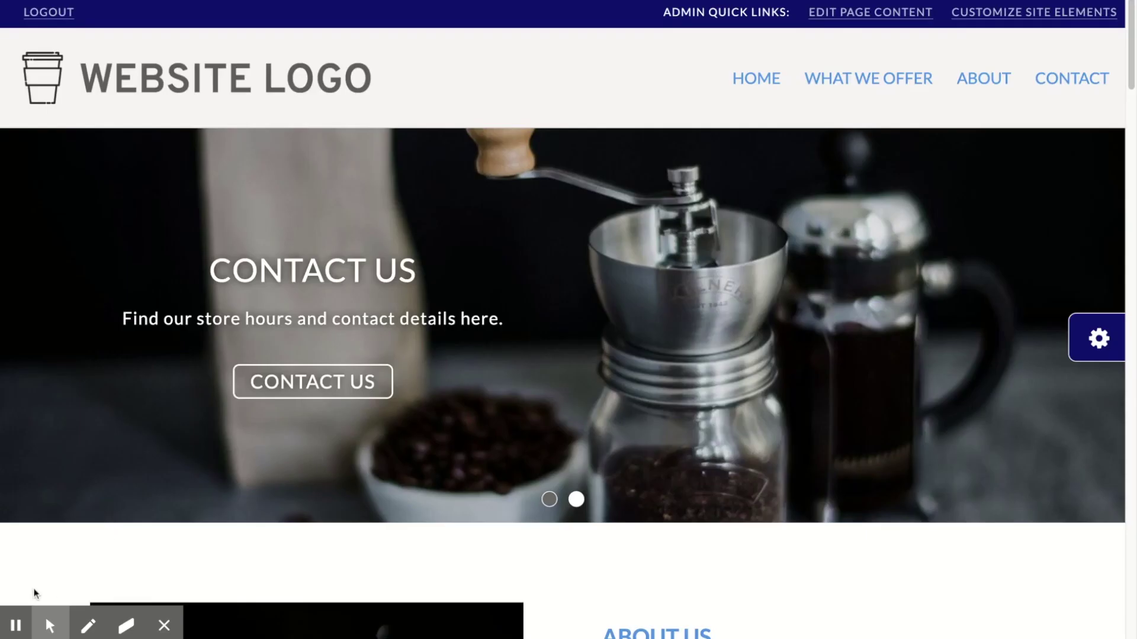
# Open Customize Site Elements from the admin quick links bar of the new site.
pyautogui.click(50, 625)
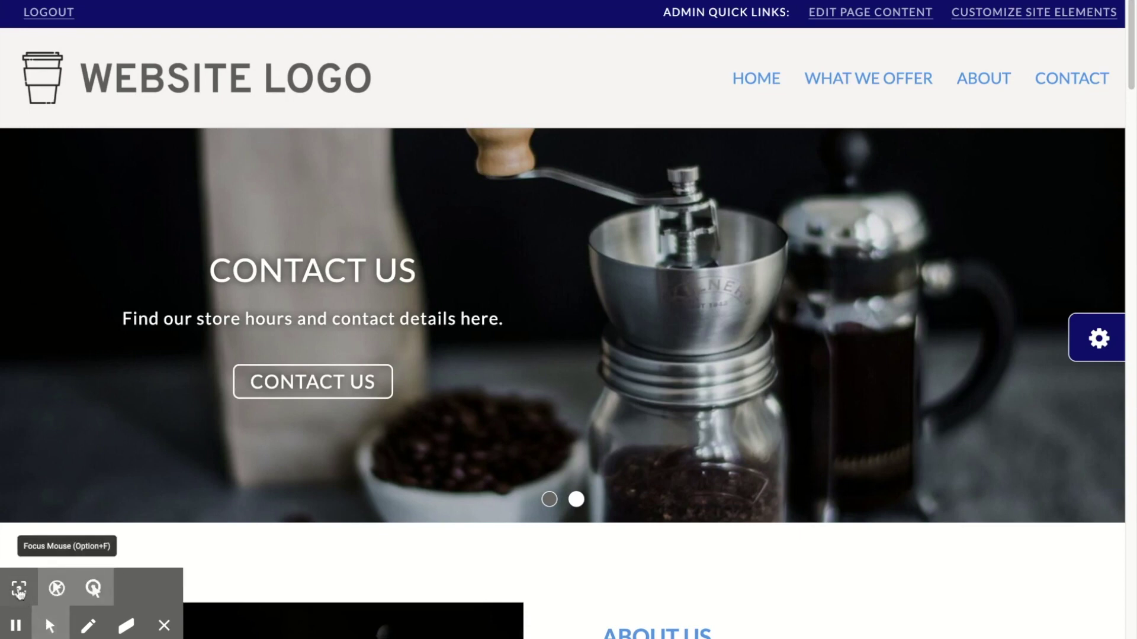
pyautogui.click(19, 589)
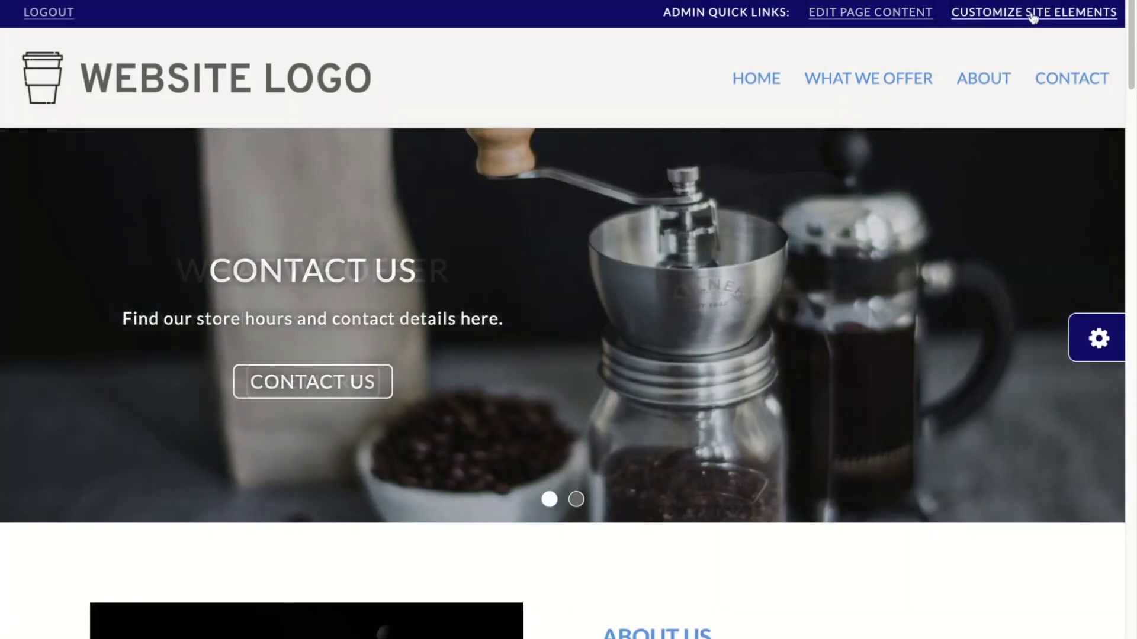
pyautogui.click(1031, 18)
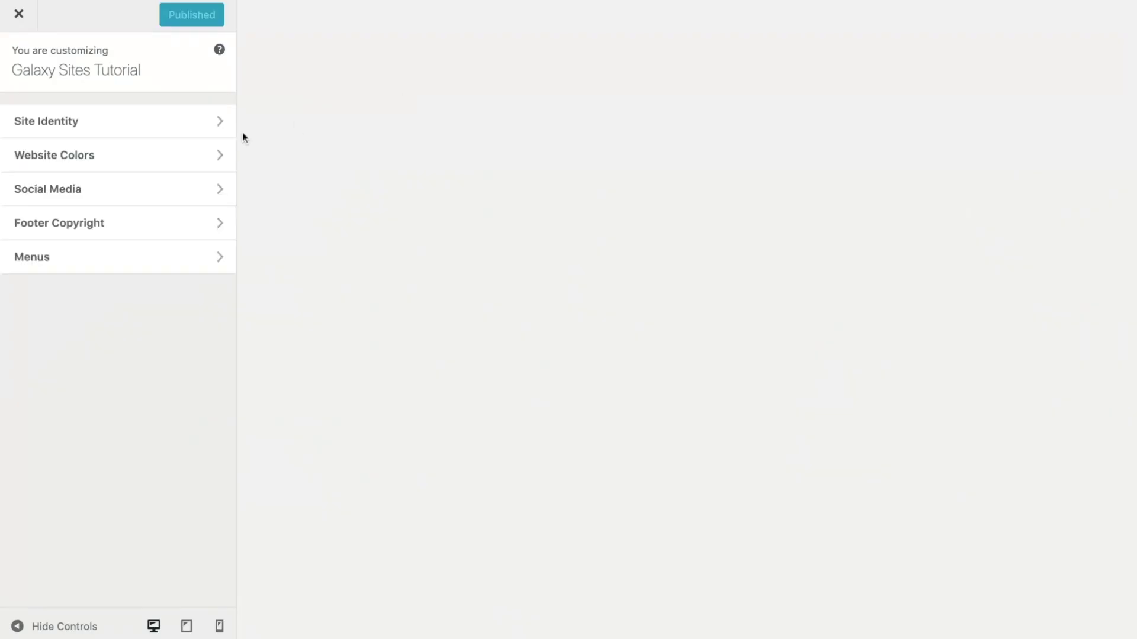
# In Site Identity, set The Harwood House image as the logo without cropping.
pyautogui.click(101, 119)
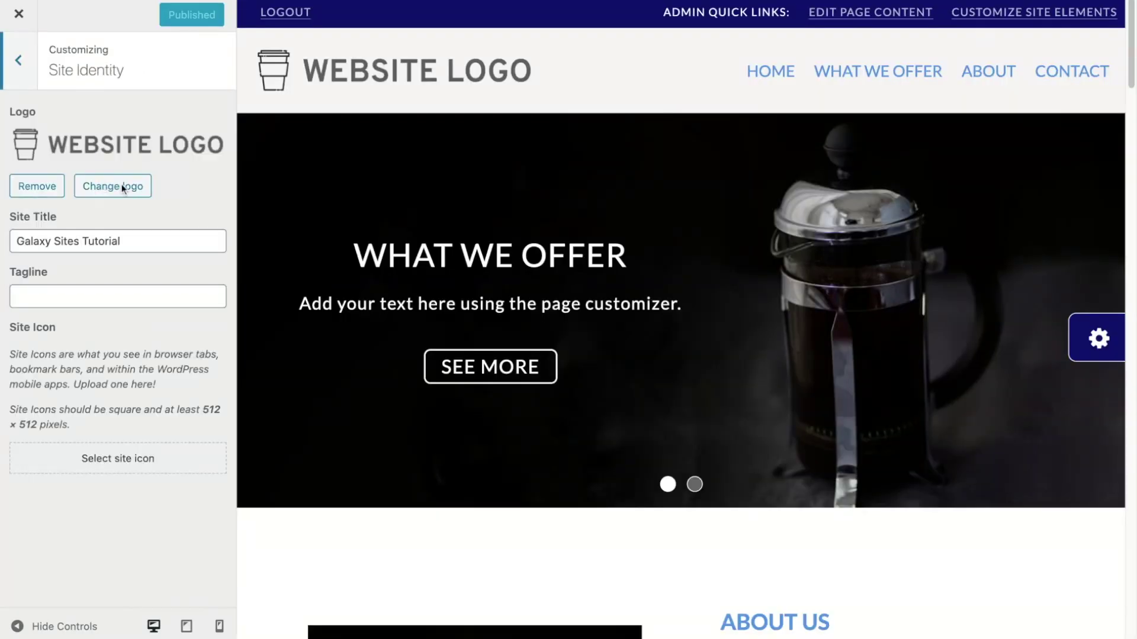
pyautogui.click(121, 187)
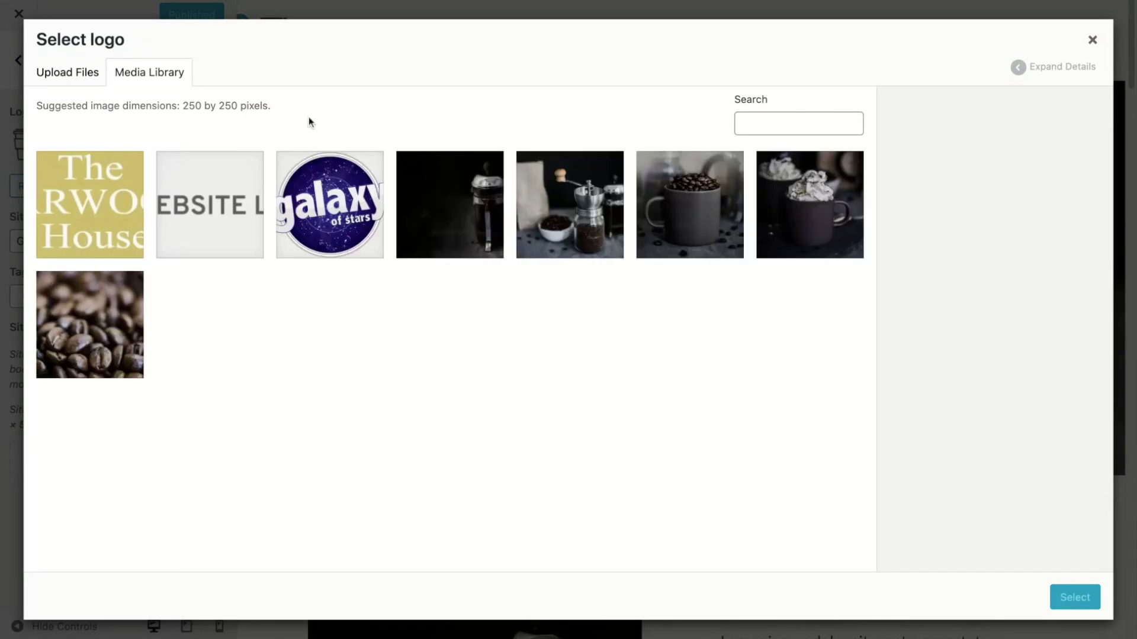
pyautogui.click(74, 199)
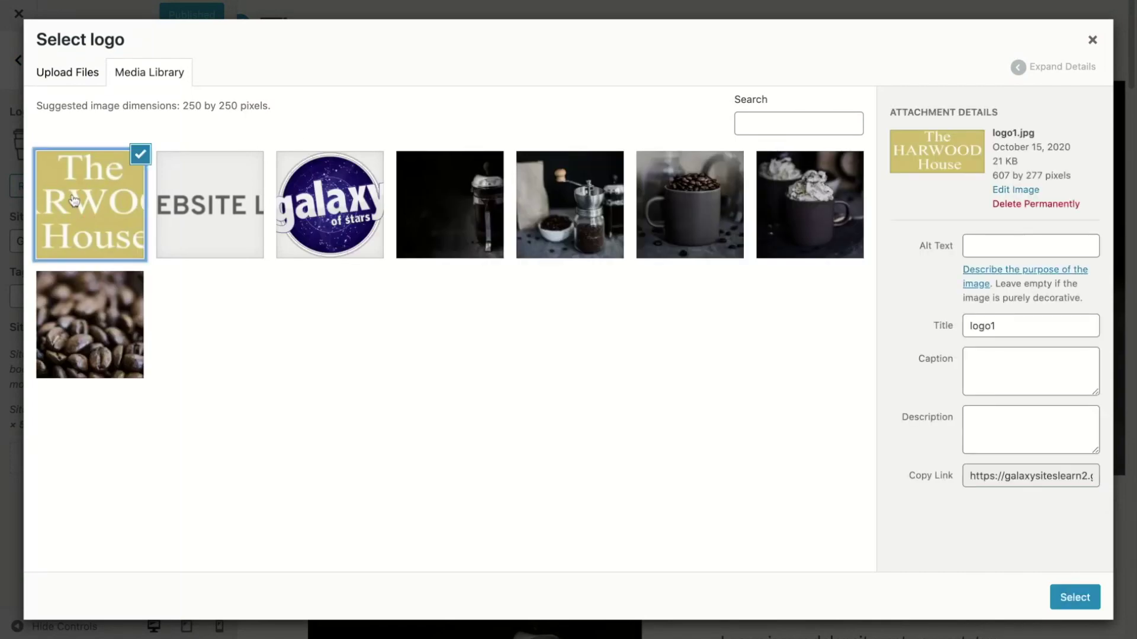
pyautogui.click(1088, 600)
pyautogui.click(965, 601)
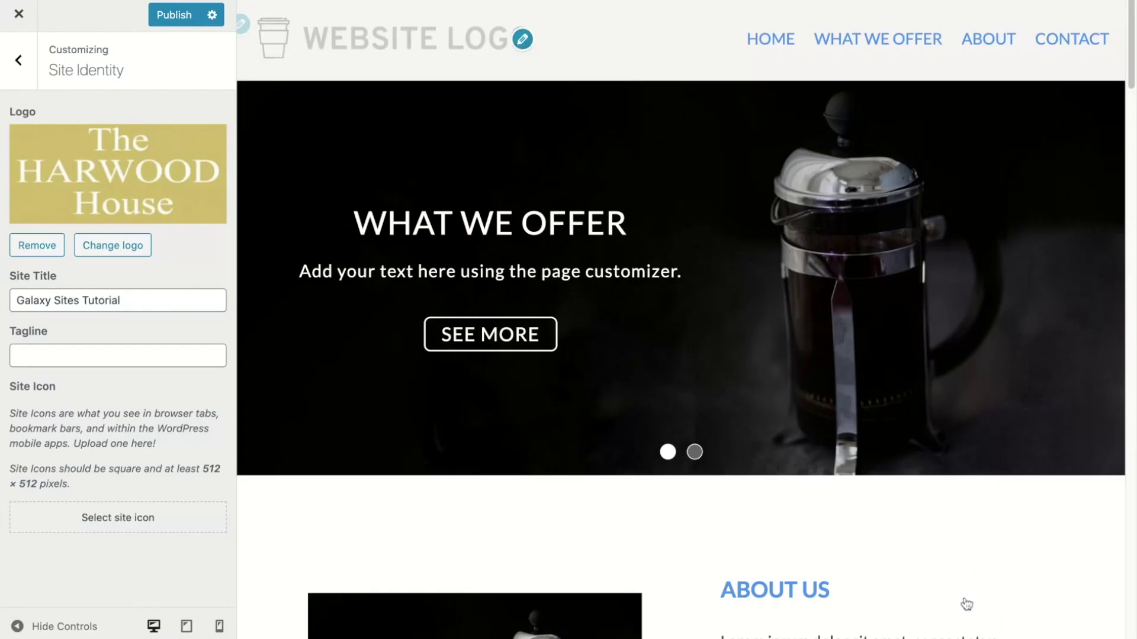
pyautogui.click(21, 77)
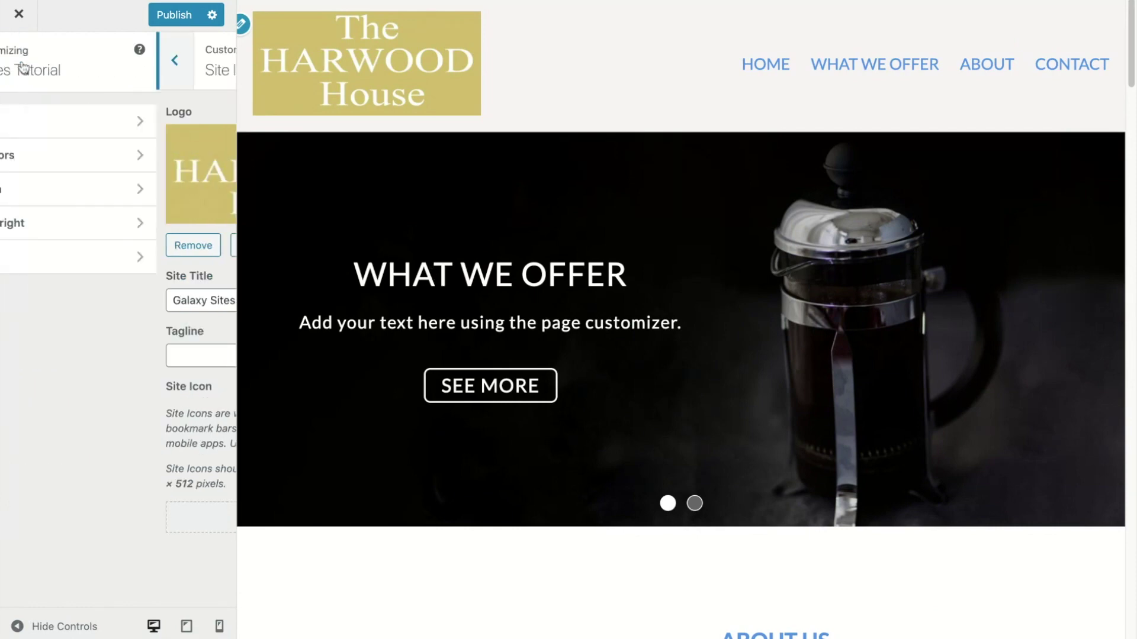
pyautogui.click(144, 157)
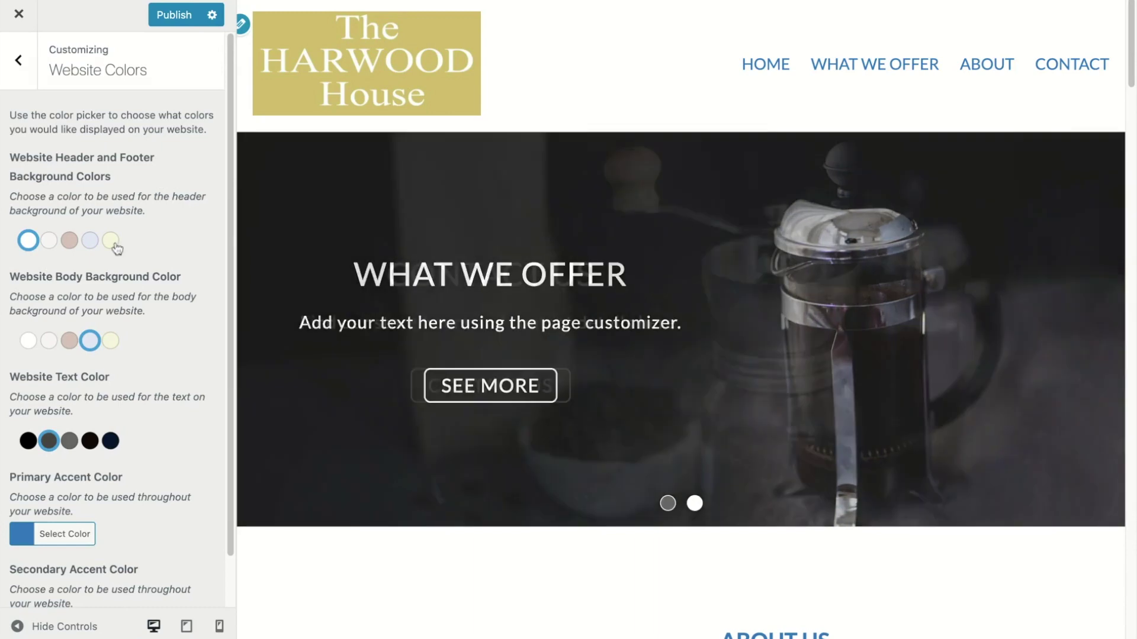
# Make the header and footer pale yellow and the primary accent red (#dd3333), then publish.
pyautogui.click(111, 241)
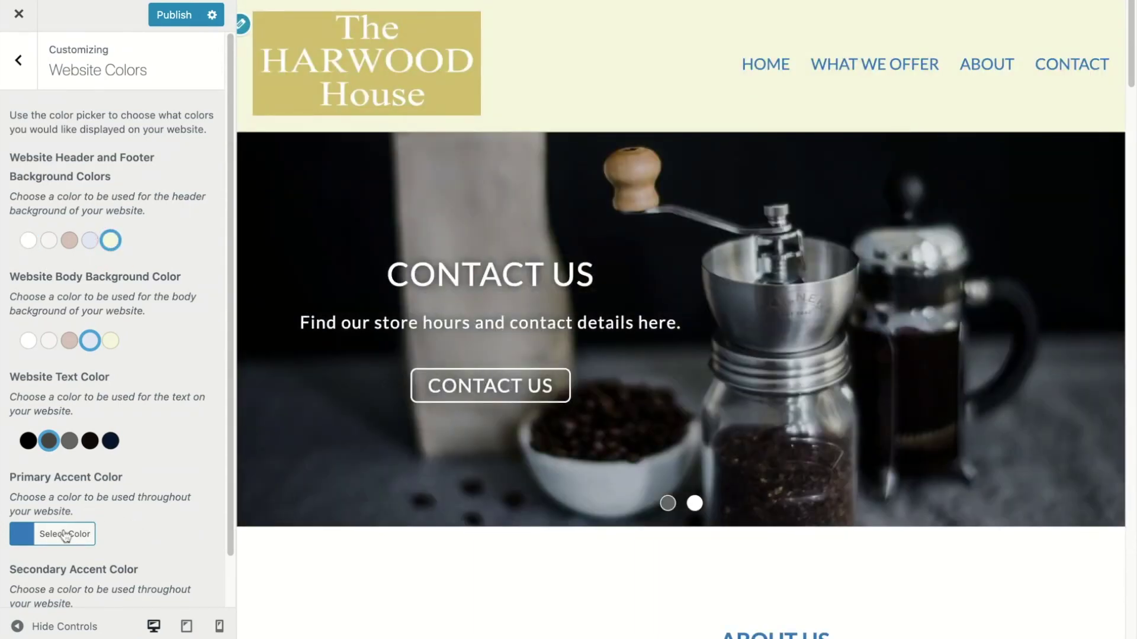
pyautogui.click(65, 535)
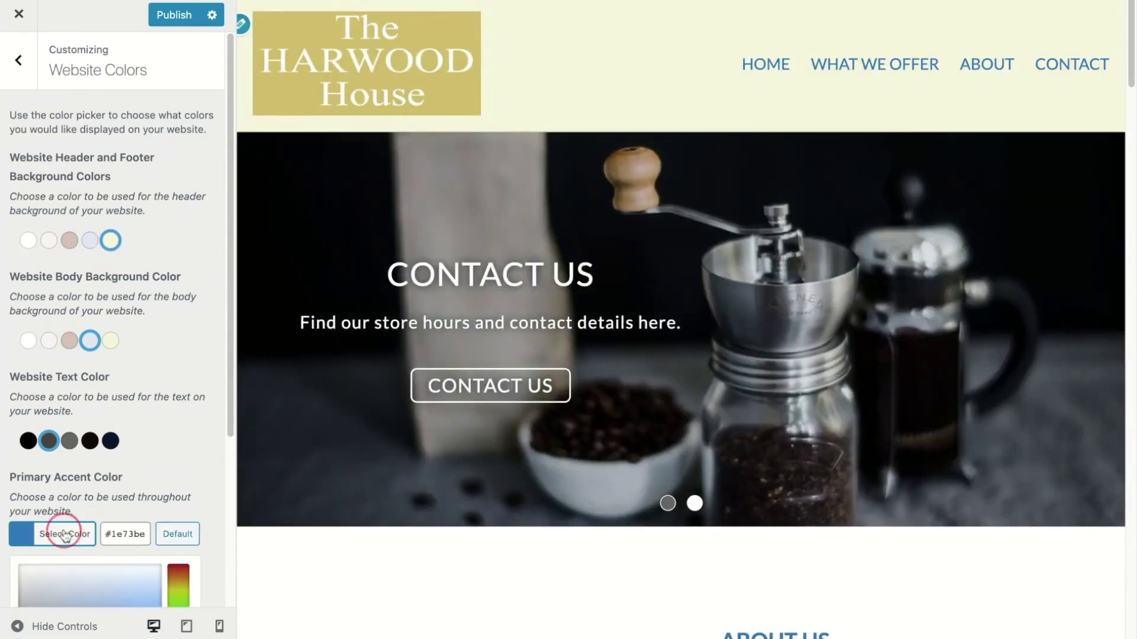
pyautogui.scroll(-5, 119, 521)
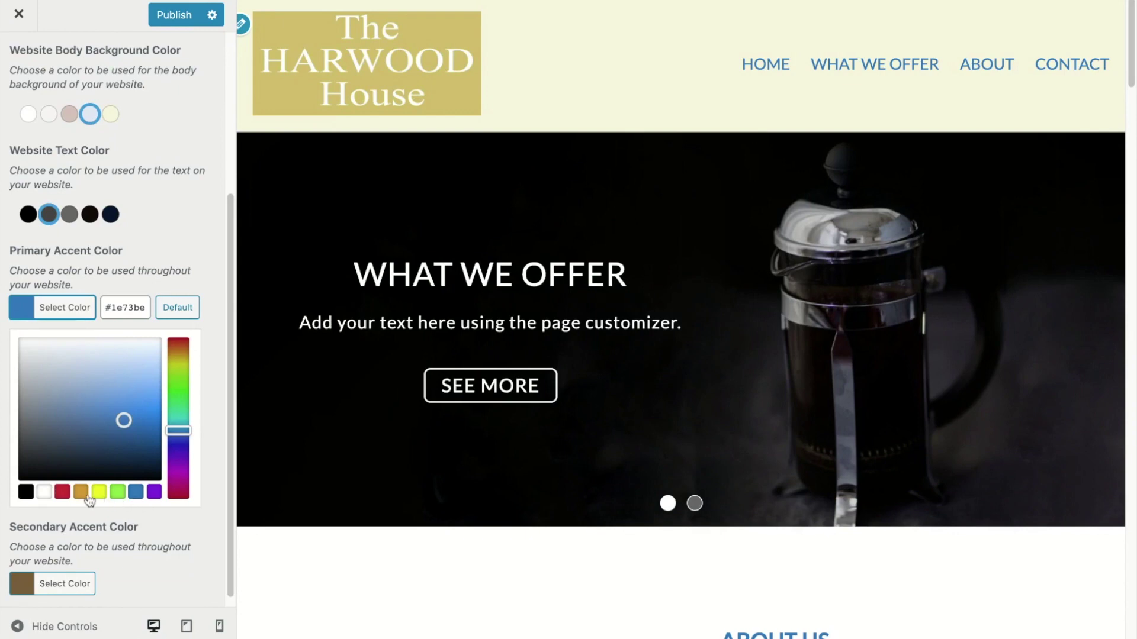
pyautogui.click(62, 492)
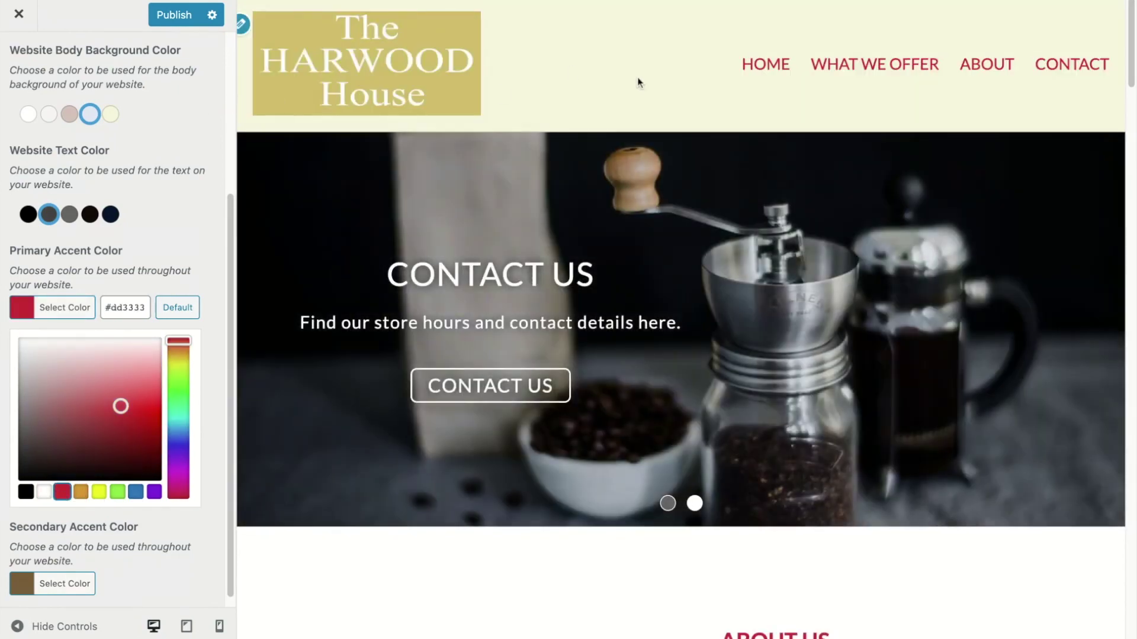
pyautogui.click(176, 17)
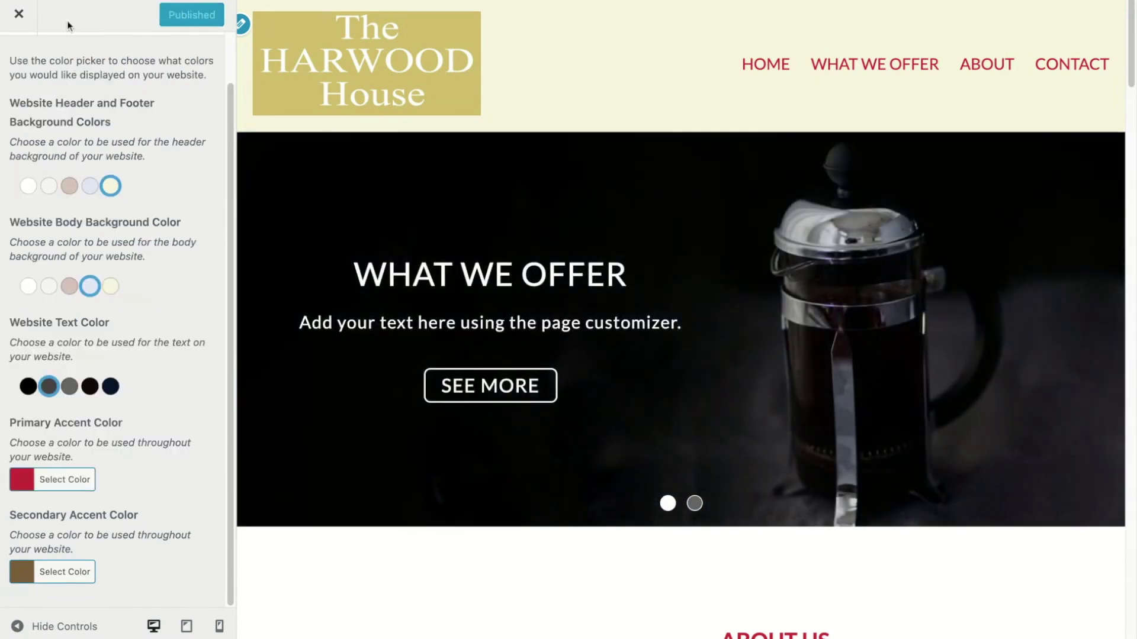
# Close the customizer and open the Edit Page panel for the Home page.
pyautogui.click(13, 62)
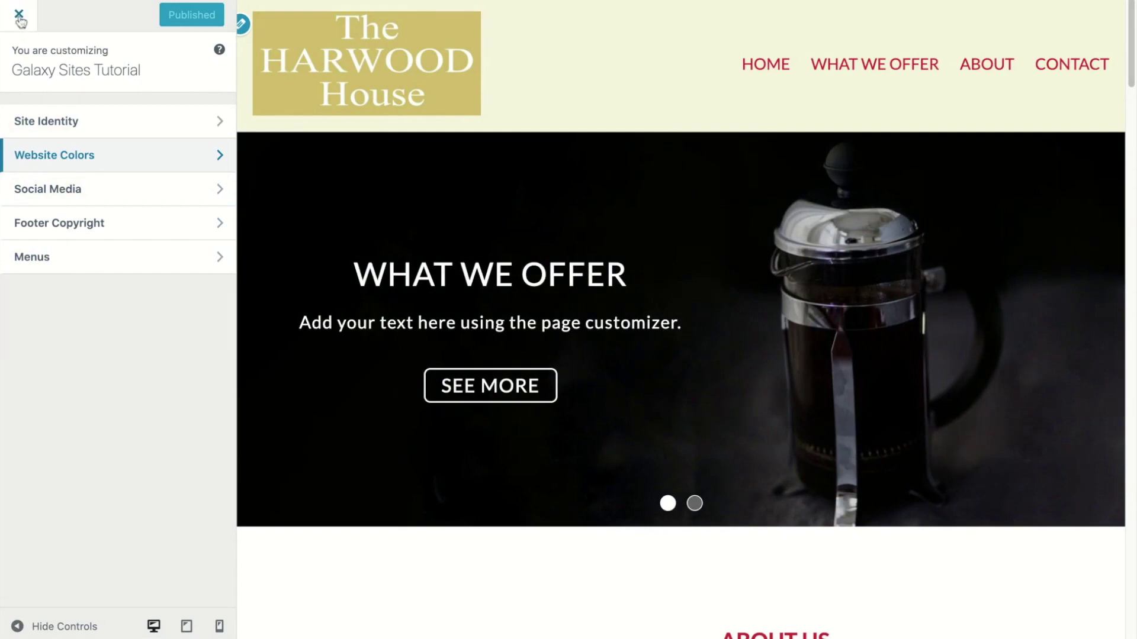
pyautogui.click(21, 18)
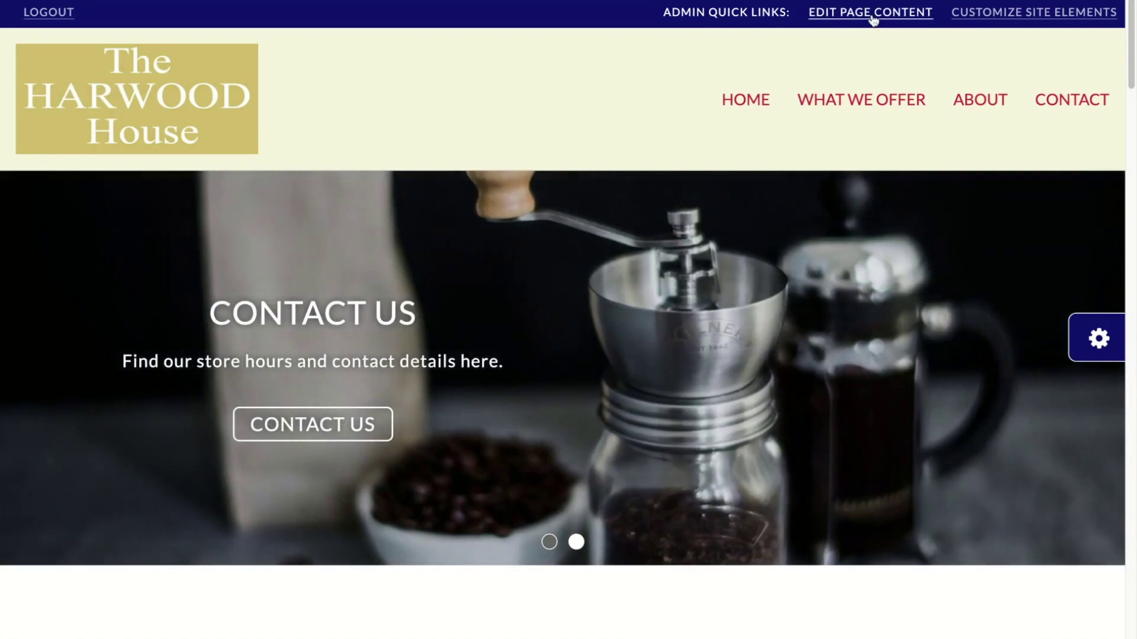
pyautogui.click(872, 19)
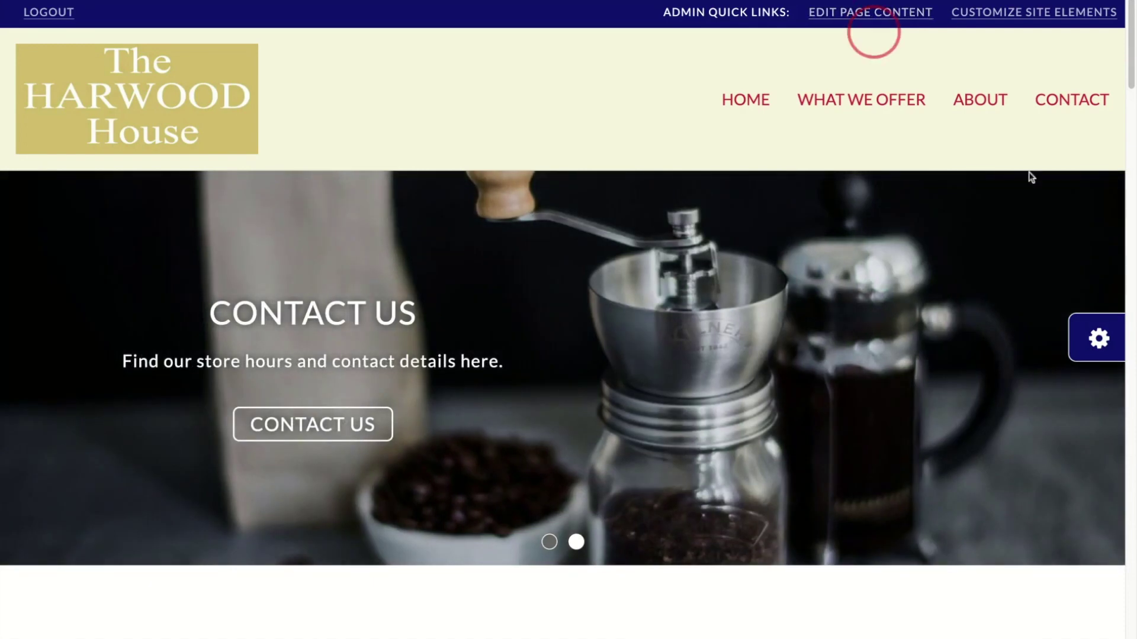
pyautogui.click(1096, 337)
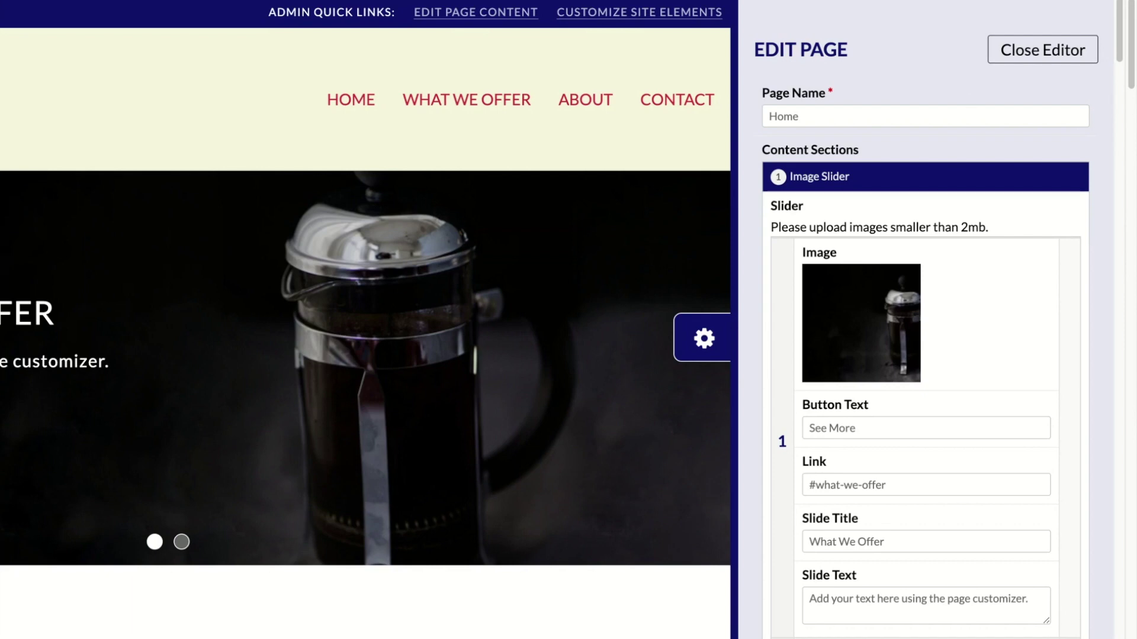
# Swap slide 1's coffee-press image for outside2-1.jpg from the Media Library.
pyautogui.scroll(-7, 366, 319)
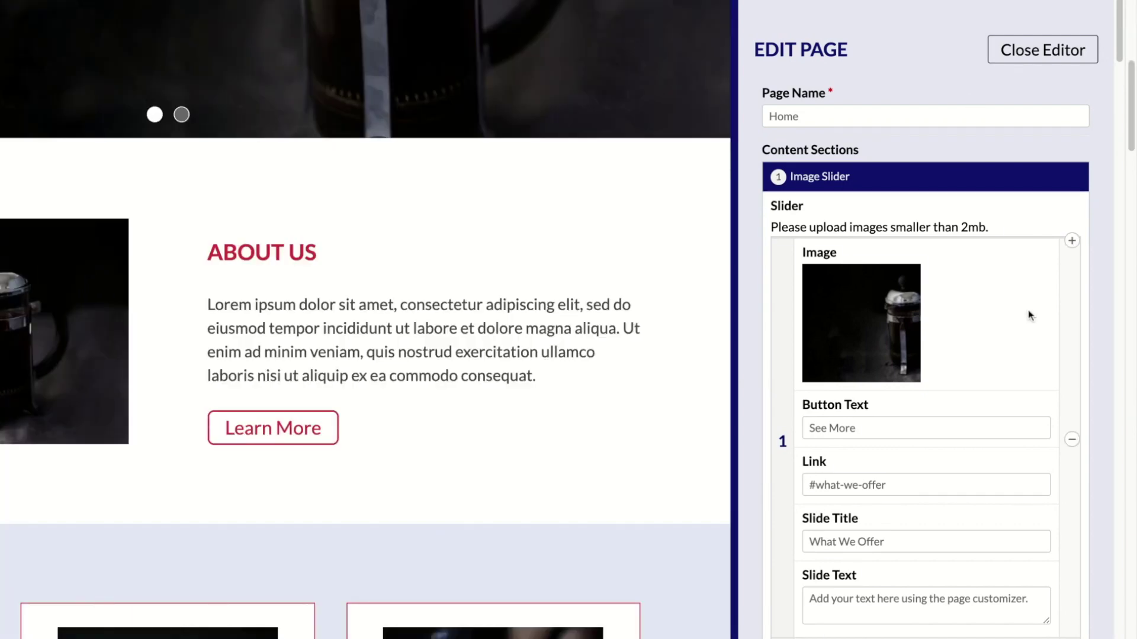
pyautogui.click(915, 272)
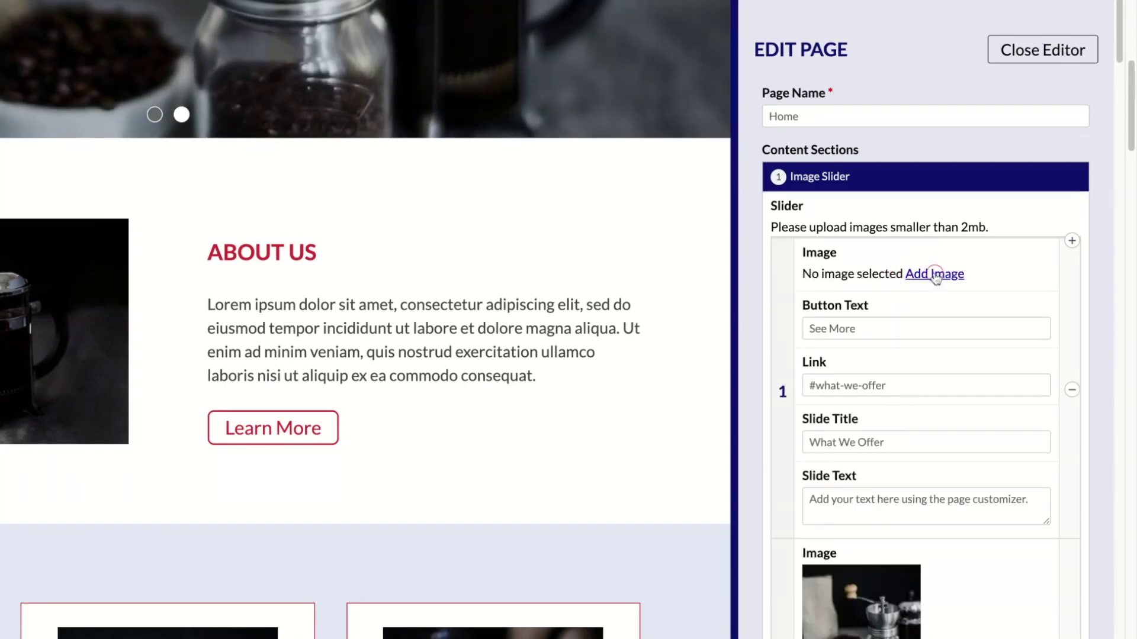
pyautogui.click(936, 276)
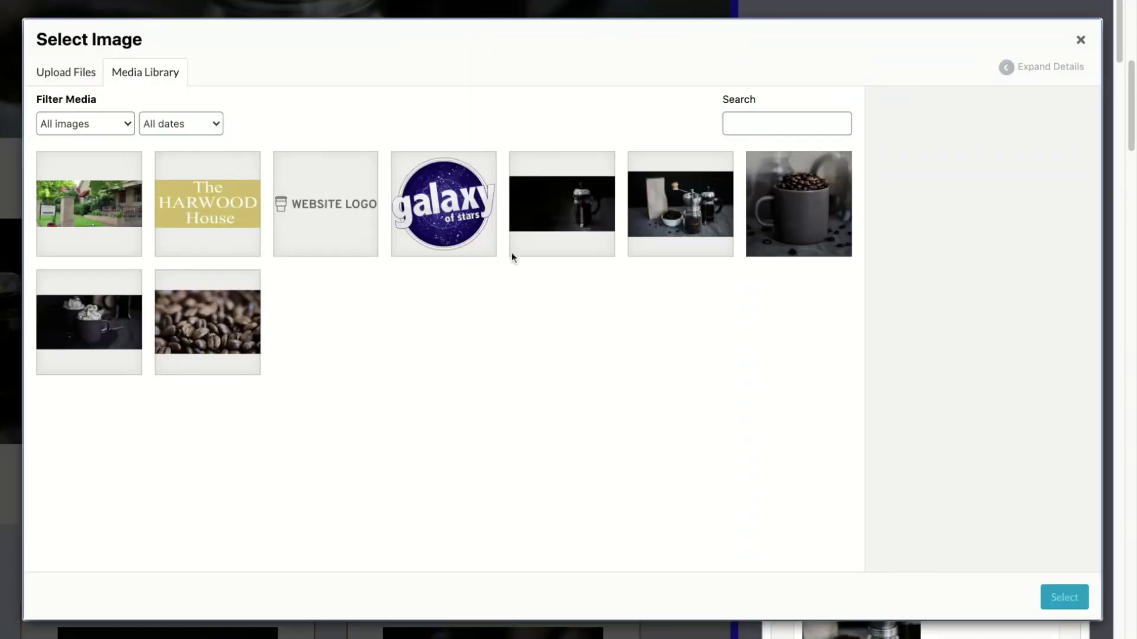
pyautogui.click(64, 74)
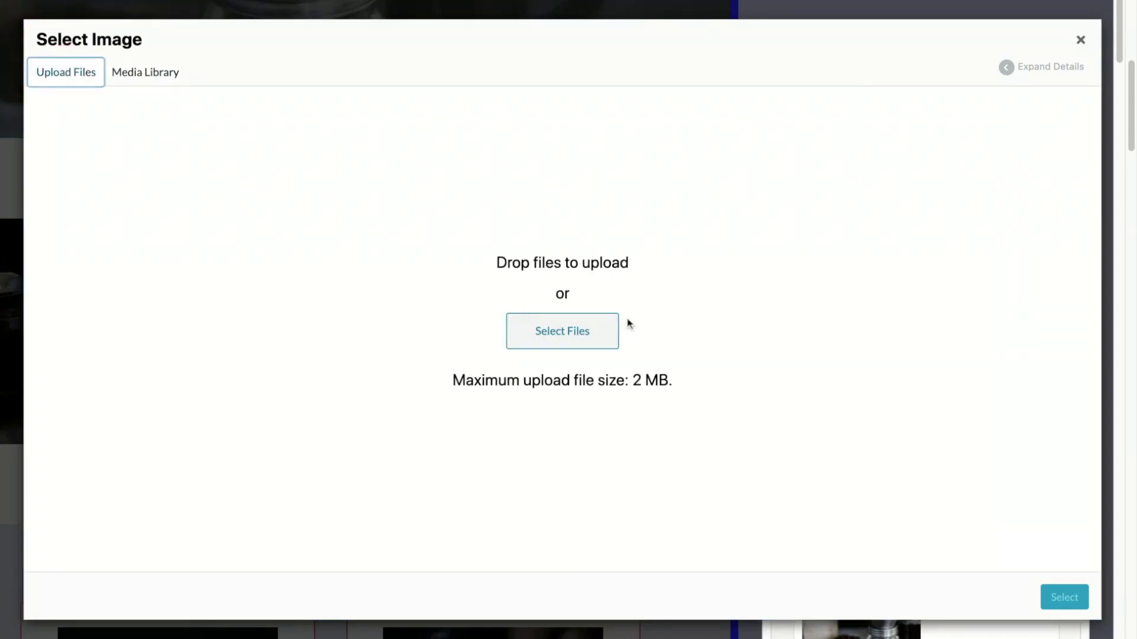
pyautogui.click(581, 344)
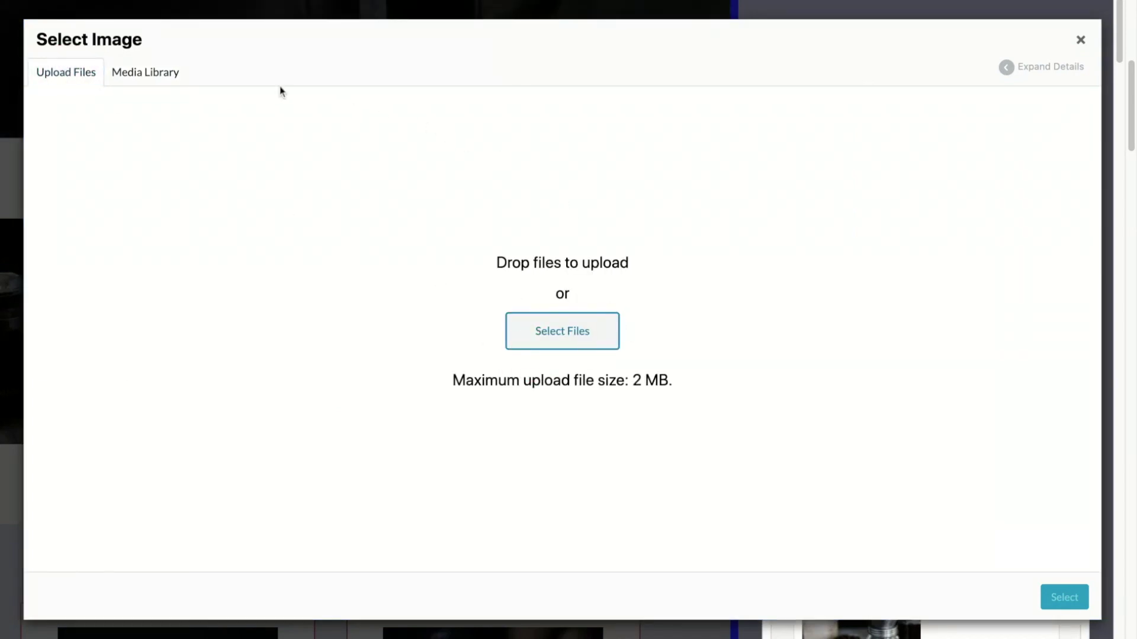
pyautogui.click(145, 71)
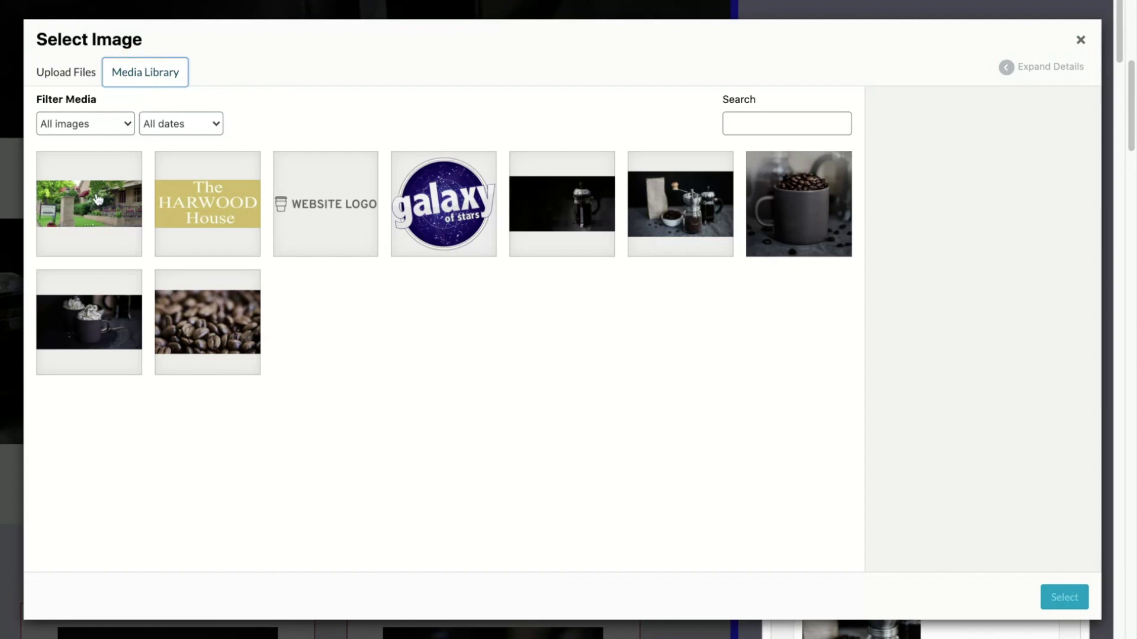
pyautogui.click(98, 199)
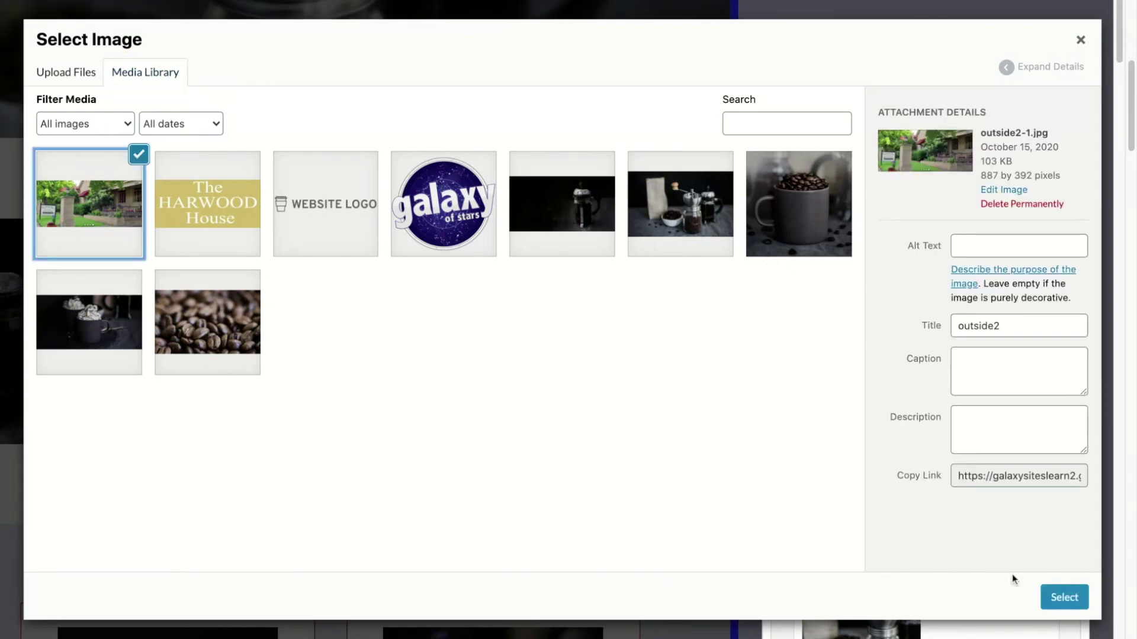
pyautogui.click(1063, 597)
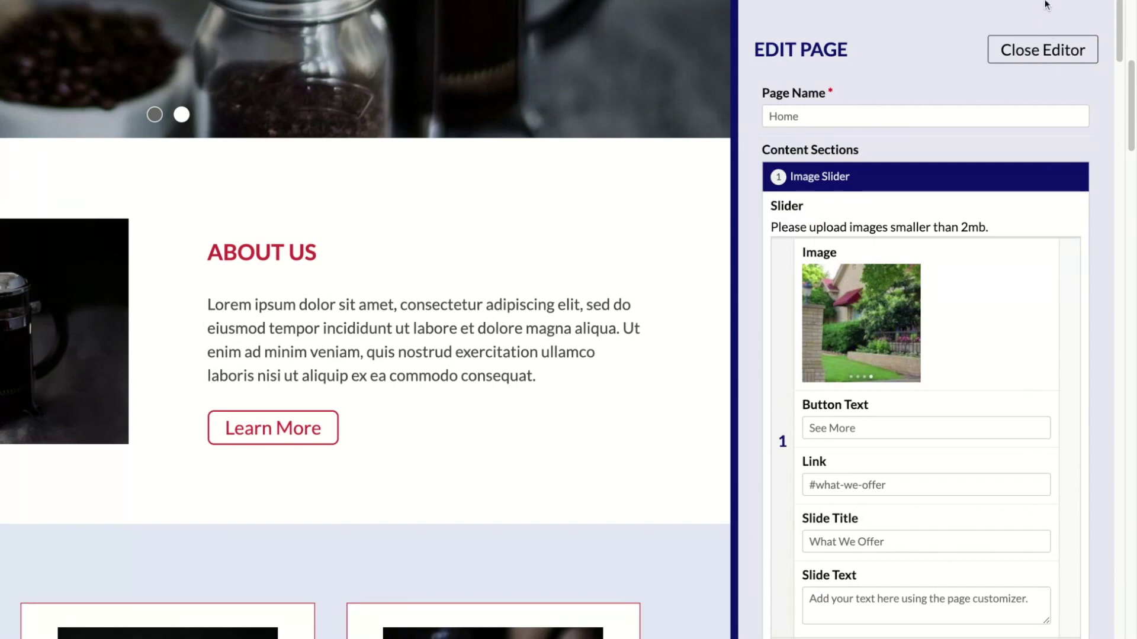
# Replace the Image with Text section's Lorem ipsum with 'This is text we are adding here'.
pyautogui.scroll(-15, 1097, 335)
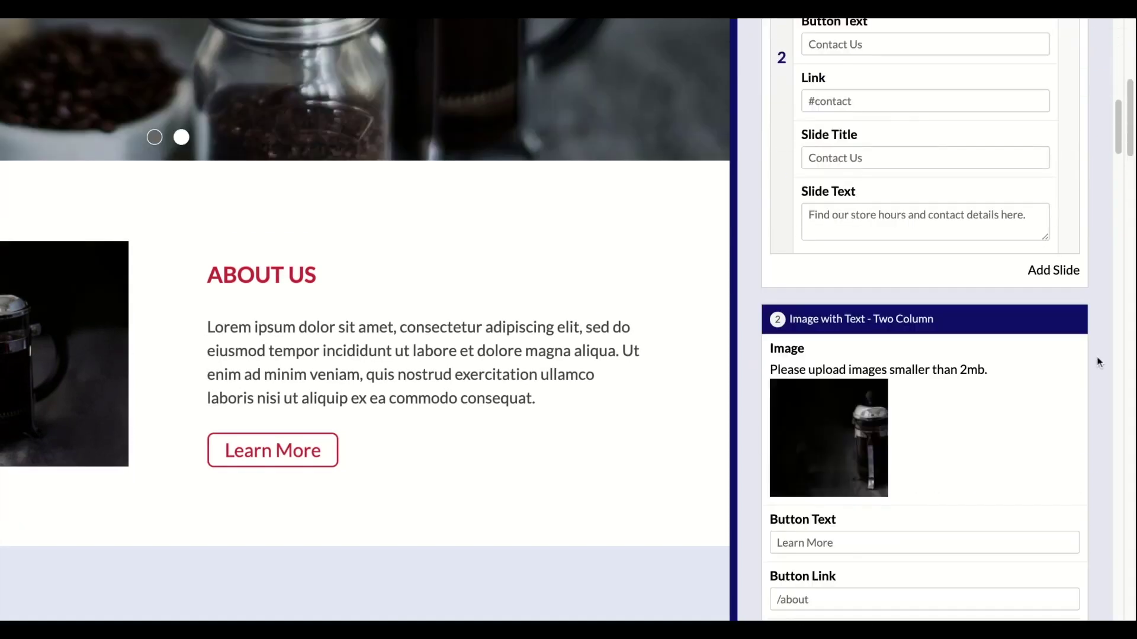
pyautogui.doubleClick(1007, 463)
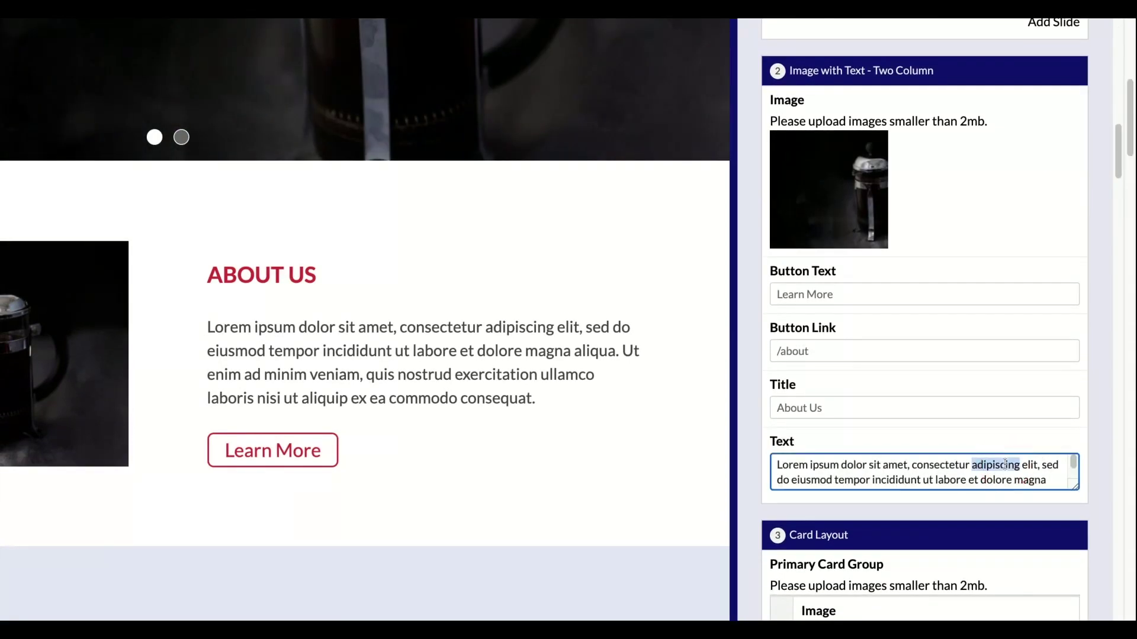
pyautogui.click(1043, 480)
pyautogui.hotkey('ctrl', 'a')
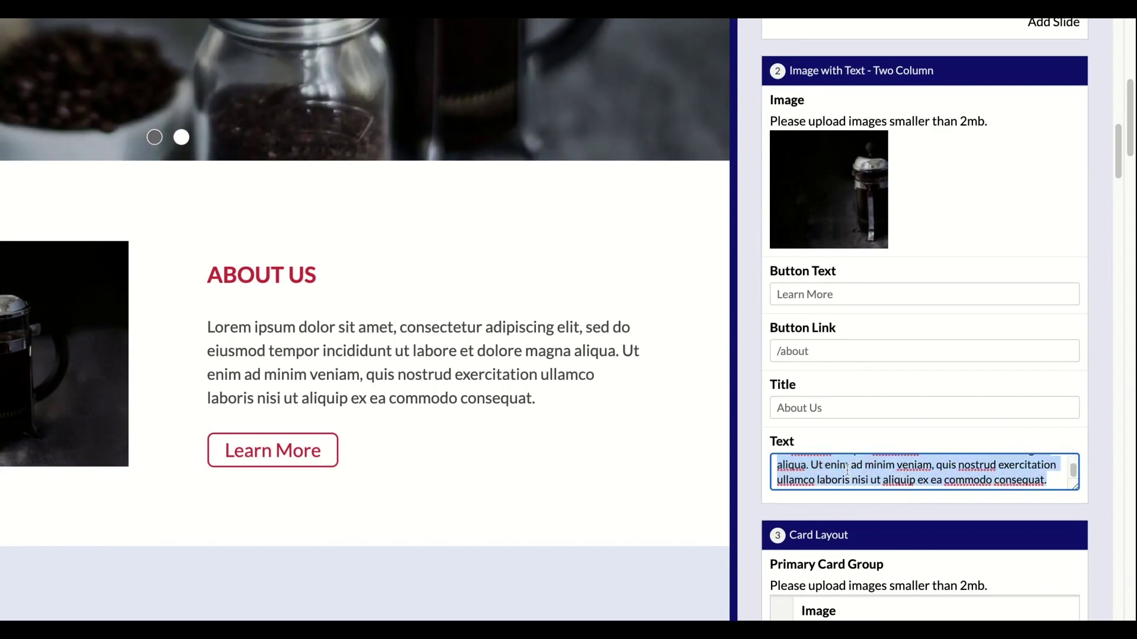
pyautogui.write('This is text we are adding here')
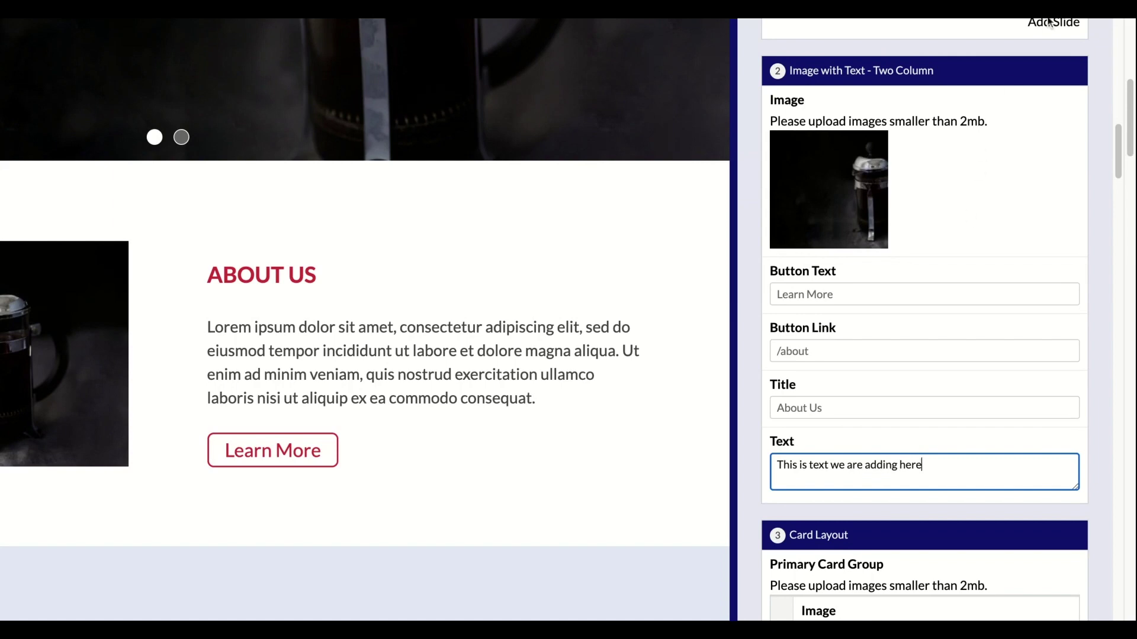
pyautogui.moveTo(965, 70); pyautogui.dragTo(959, 105)
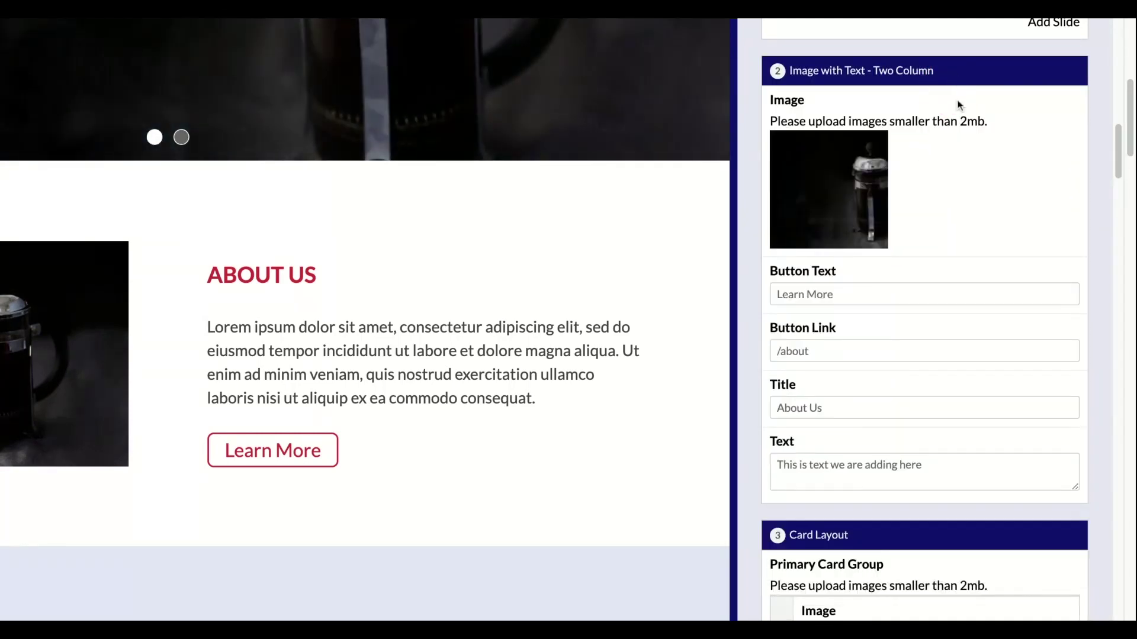
# Save the Home page edits with Update so the slider shows the house photo.
pyautogui.scroll(-15, 1096, 355)
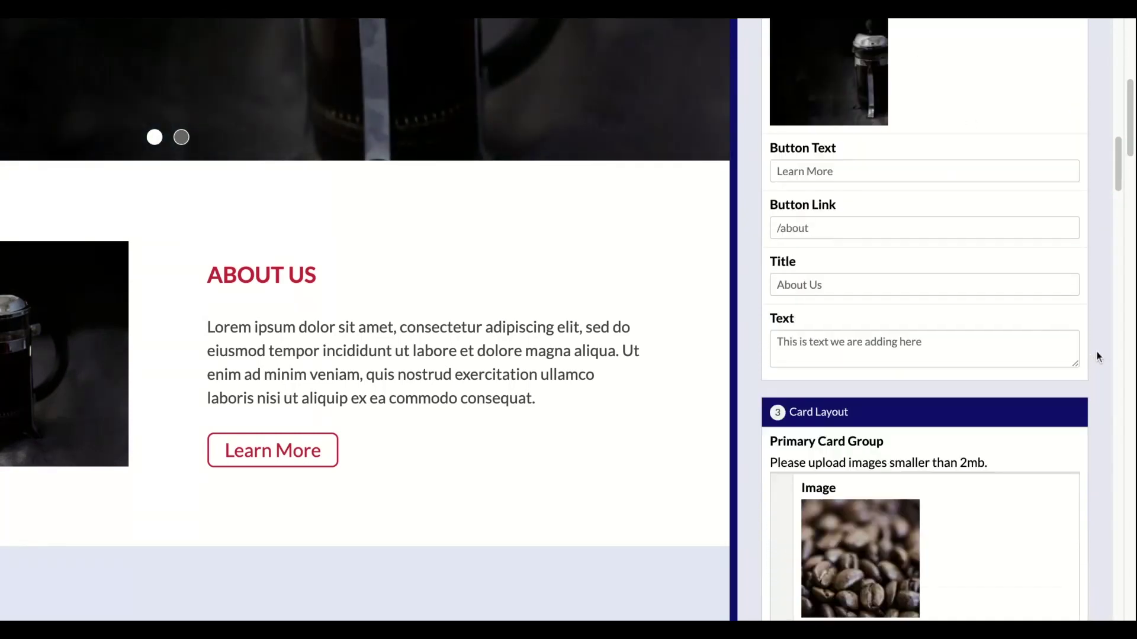
pyautogui.scroll(-20, 1097, 354)
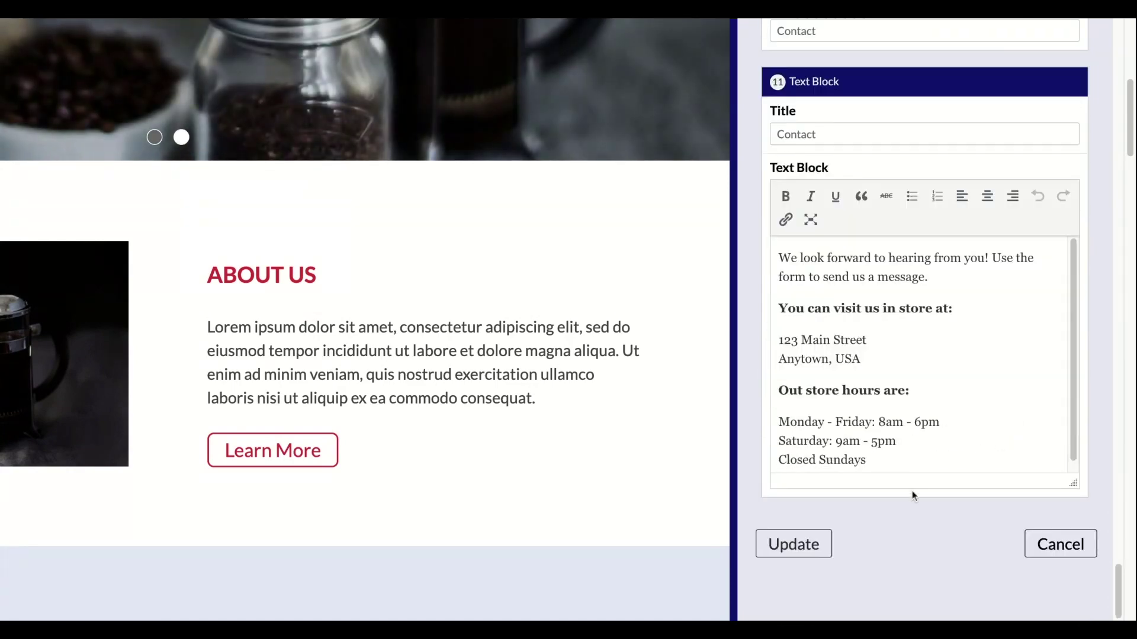
pyautogui.click(792, 548)
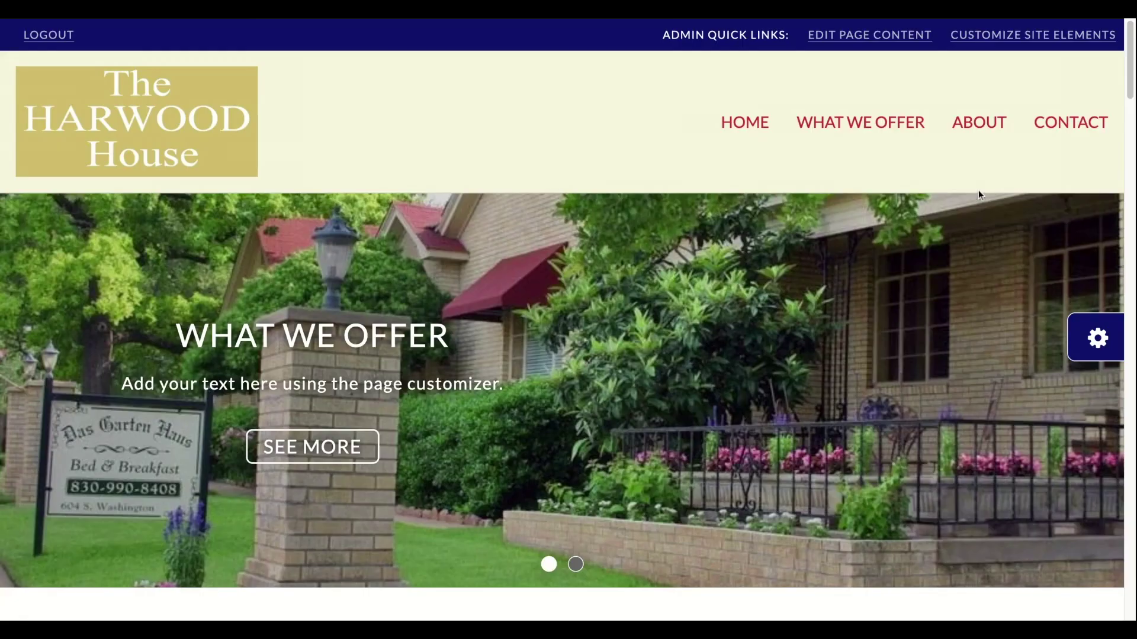
pyautogui.scroll(-3, 1116, 56)
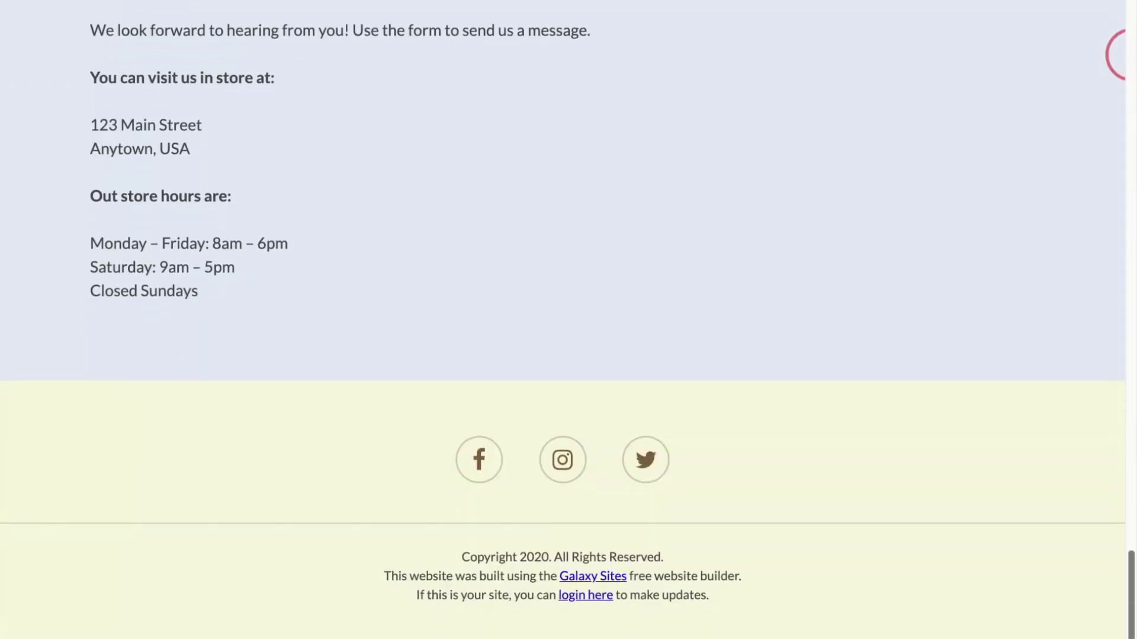
pyautogui.click(586, 597)
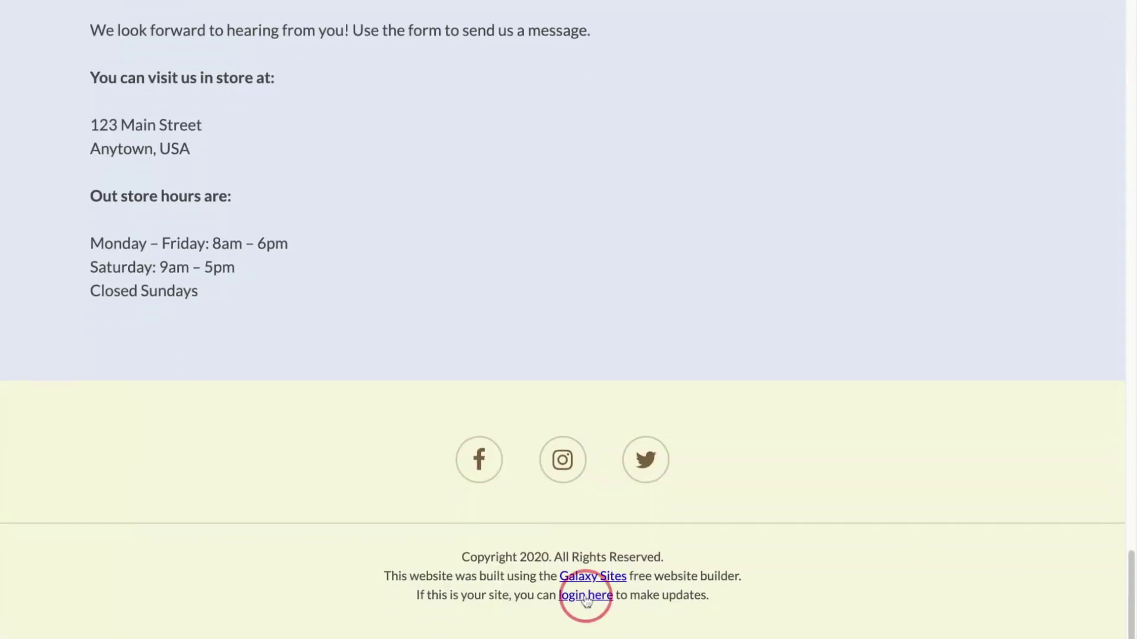